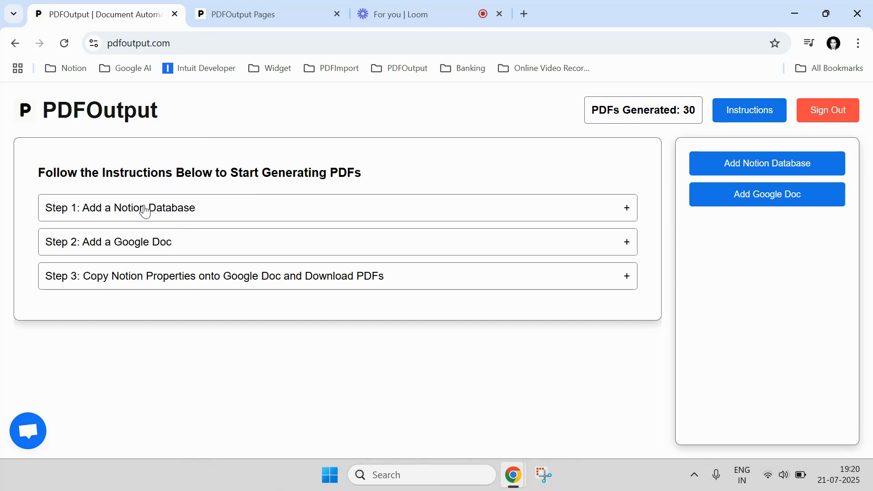
# - Switch to Notion and create a new page as an empty database in the private workspace
pyautogui.click(261, 15)
pyautogui.moveTo(4, 105)
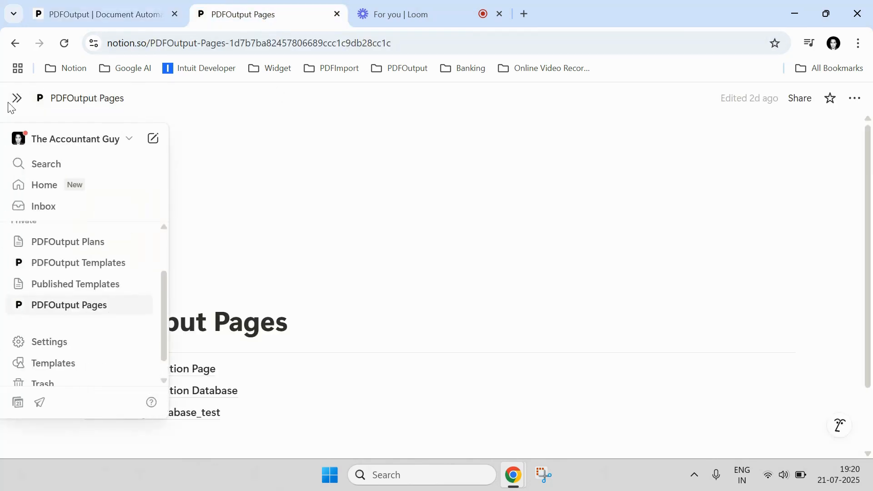
pyautogui.click(154, 139)
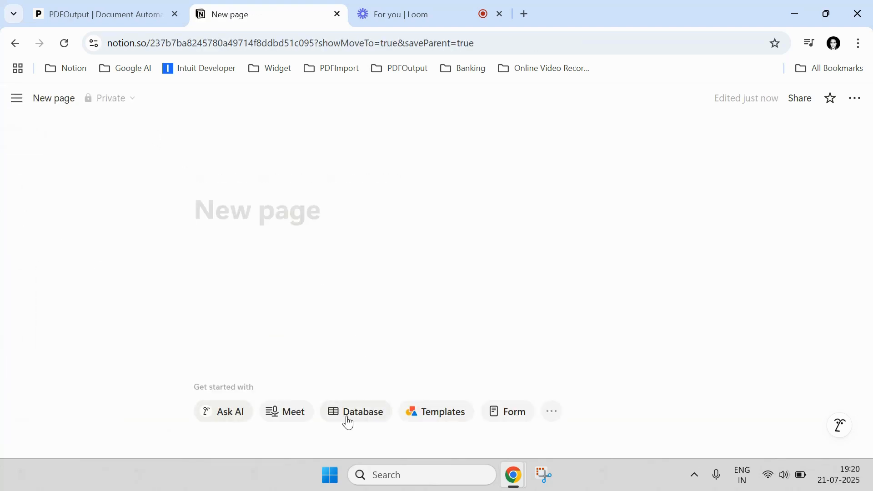
pyautogui.click(348, 423)
pyautogui.click(313, 209)
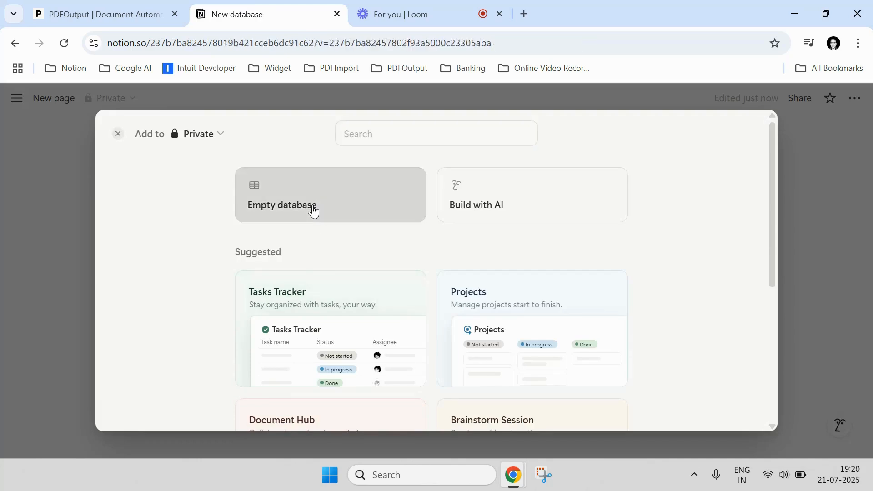
# - Title the new database "Invitation Database"
pyautogui.click(181, 158)
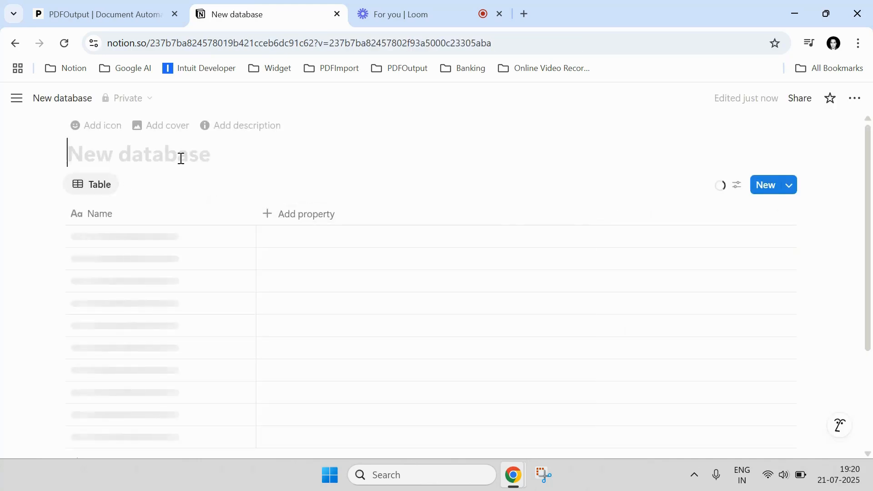
pyautogui.write('Invitation Database')
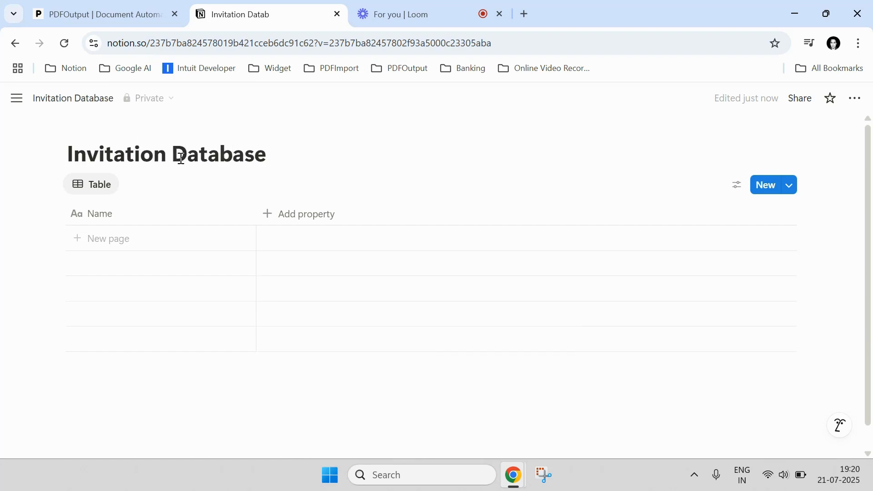
# - Rename the database's Name property to "First Name"
pyautogui.click(133, 238)
pyautogui.click(148, 217)
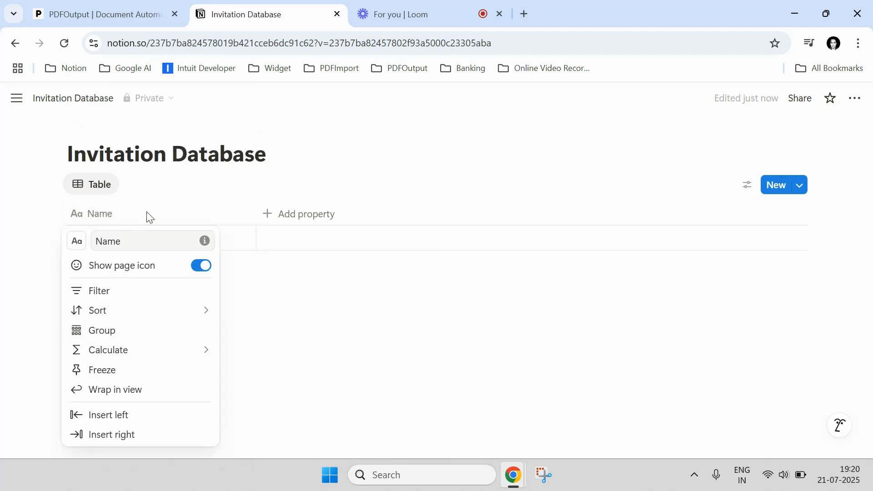
pyautogui.moveTo(123, 246); pyautogui.dragTo(98, 244)
pyautogui.write('First Name')
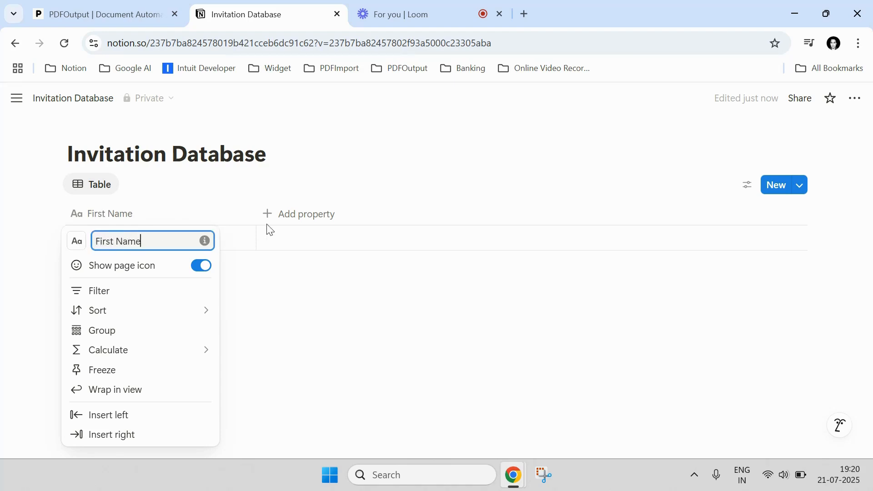
# - Add a Text property named "Last Name" to the database
pyautogui.click(288, 214)
pyautogui.click(290, 213)
pyautogui.write('L')
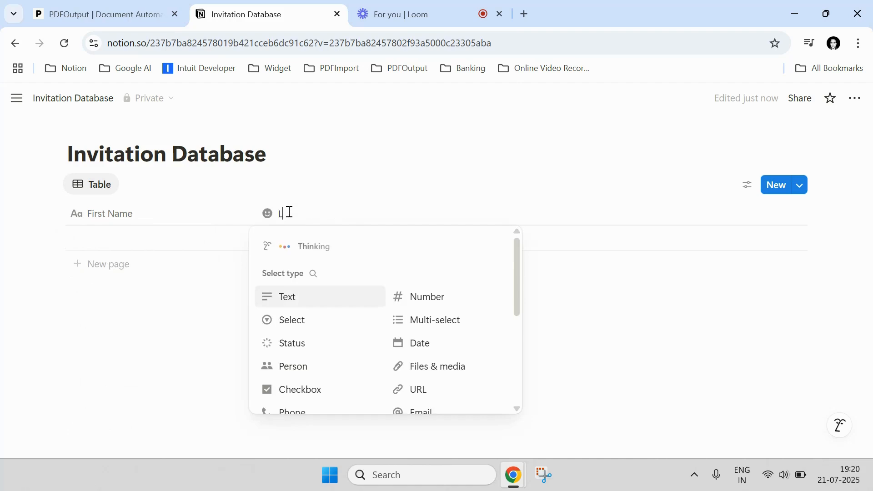
pyautogui.write('ast')
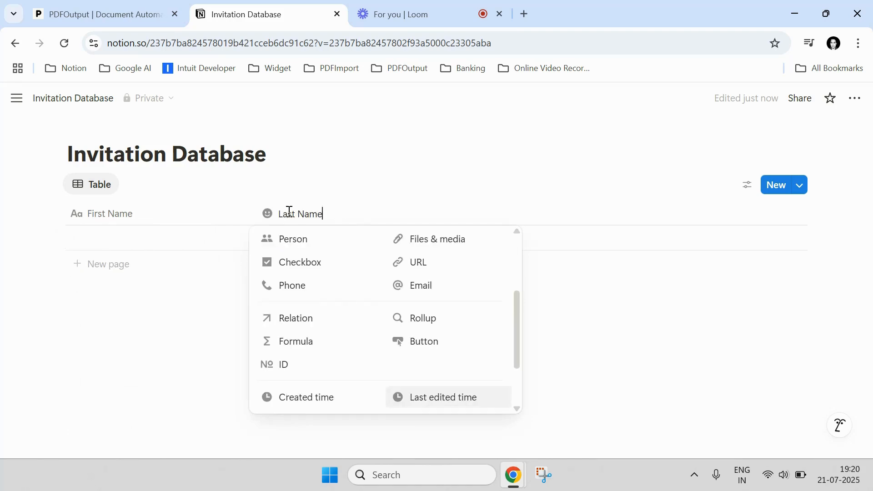
pyautogui.write(' Name')
pyautogui.click(319, 298)
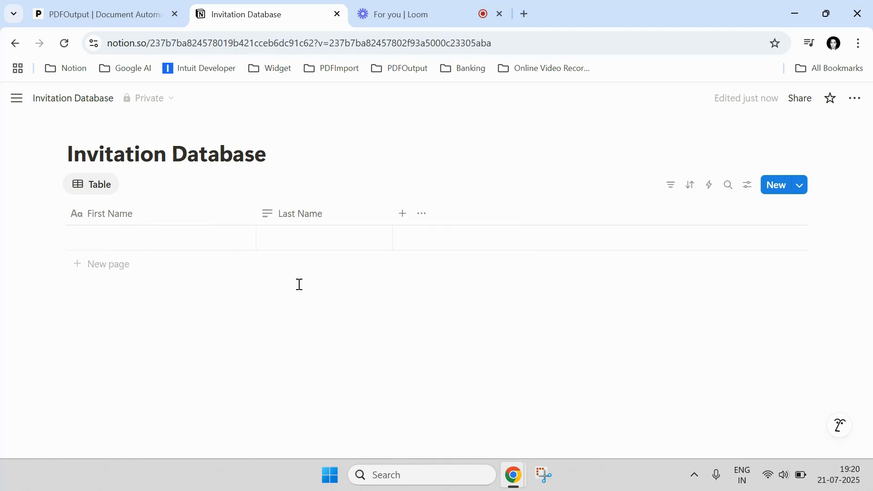
# - Fill the first row with the first invitee's first and last name
pyautogui.click(169, 241)
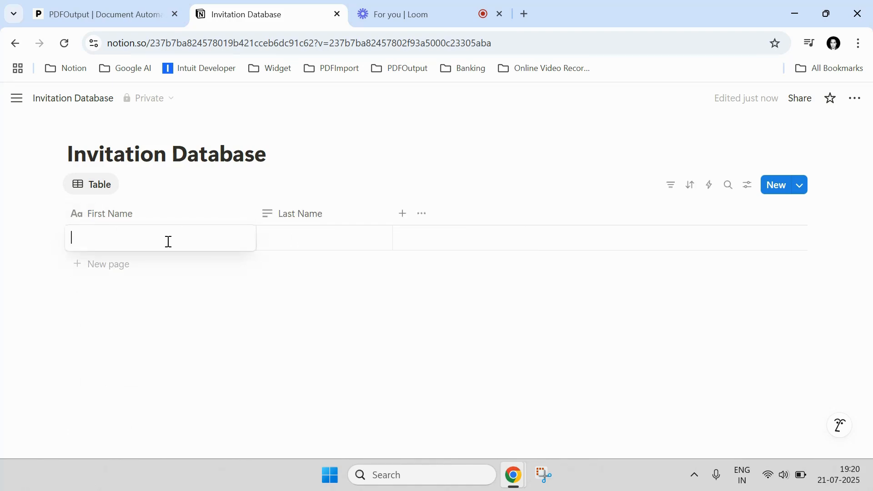
pyautogui.press('Tab')
pyautogui.write('Bis')
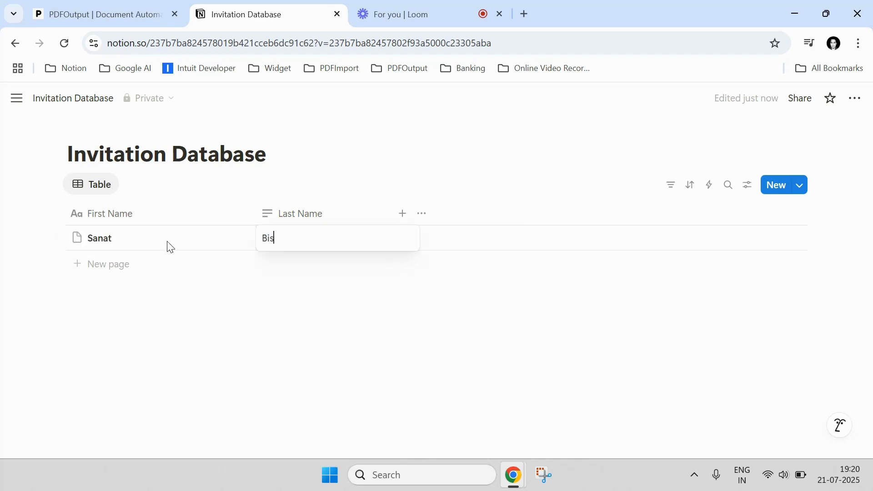
pyautogui.write('wal')
pyautogui.press('Escape')
# - Add a second row with another invitee's first and last name
pyautogui.click(139, 263)
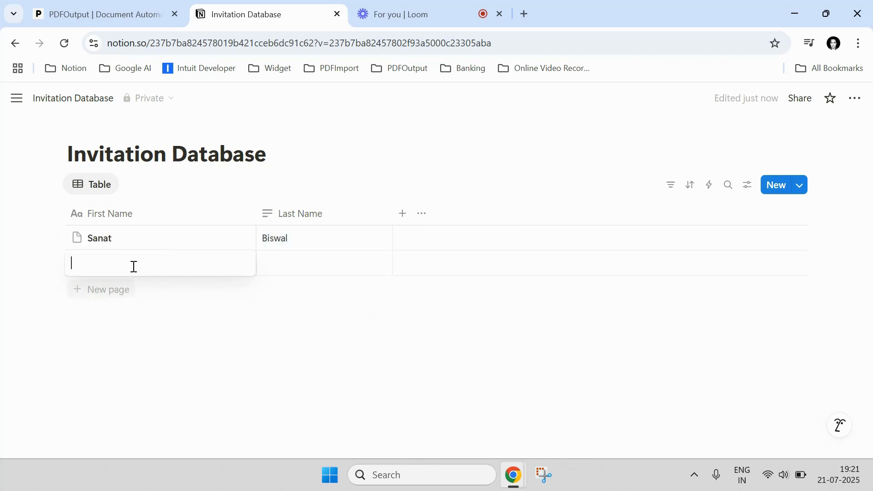
pyautogui.press('Tab')
pyautogui.write('Kam')
pyautogui.press('Escape')
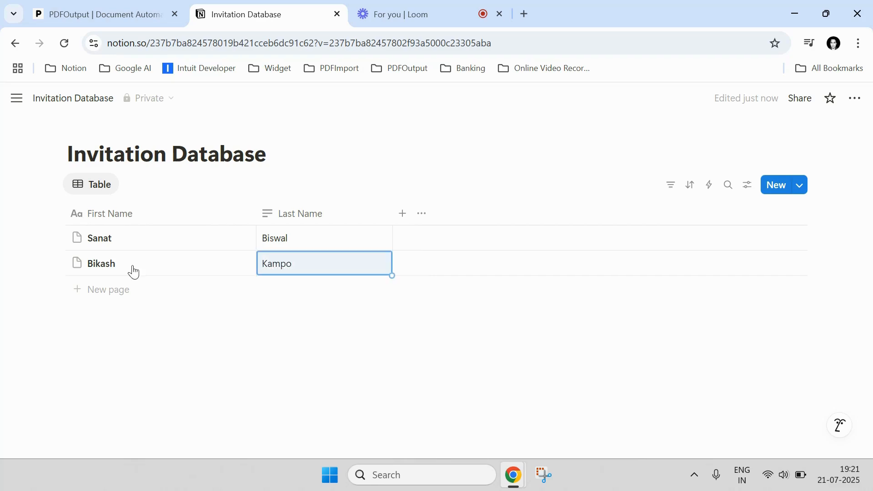
# - Add a third row with the last invitee's first and last name
pyautogui.click(120, 289)
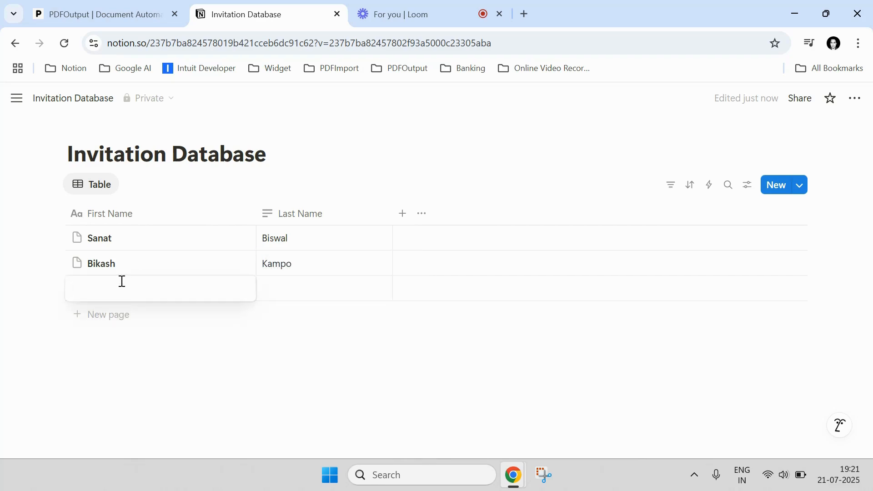
pyautogui.write('Satabdi')
pyautogui.press('Tab')
pyautogui.write('Pa')
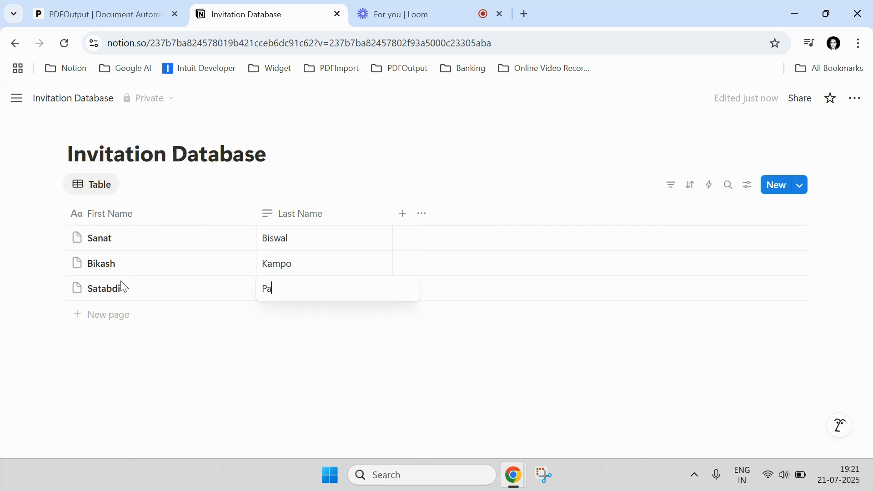
pyautogui.press('Escape')
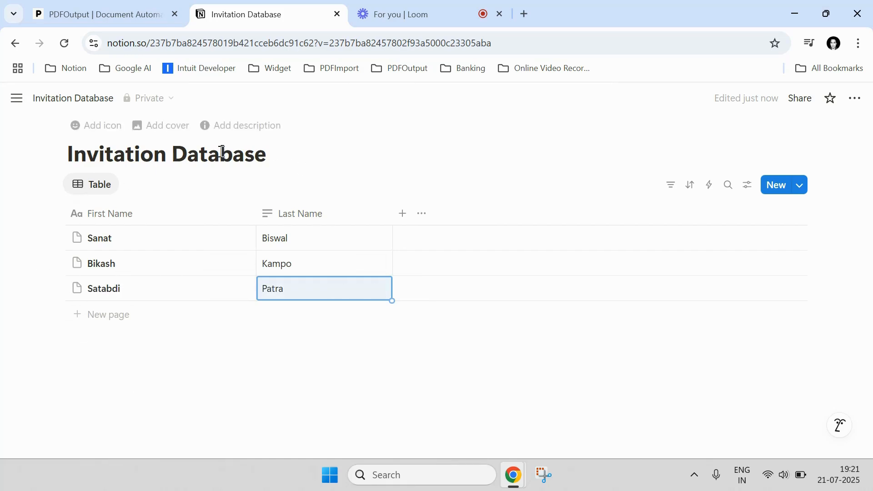
# - Switch to PDFOutput, start adding a Notion database, check the Notion workspace and proceed to the integration's page selection
pyautogui.click(113, 6)
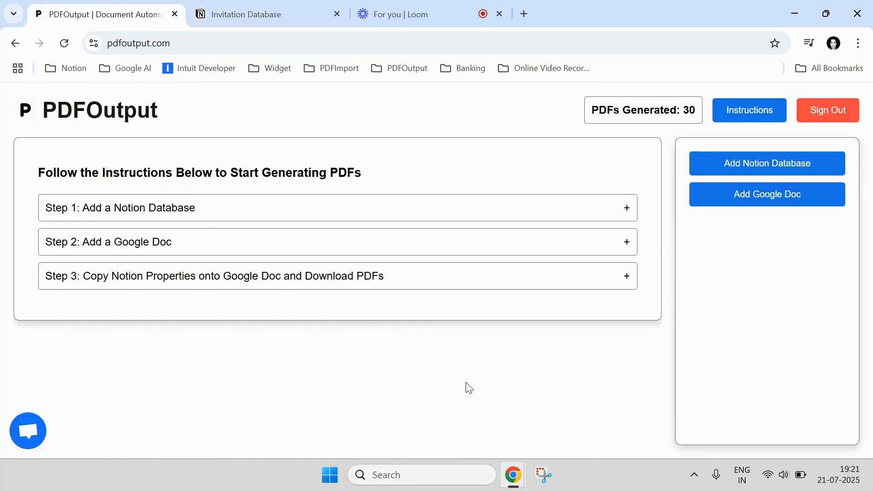
pyautogui.click(756, 165)
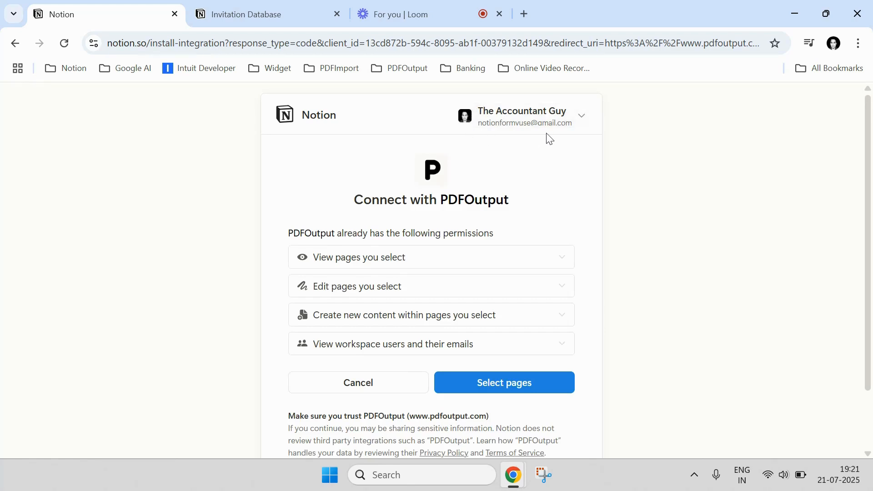
pyautogui.click(283, 20)
pyautogui.moveTo(16, 98)
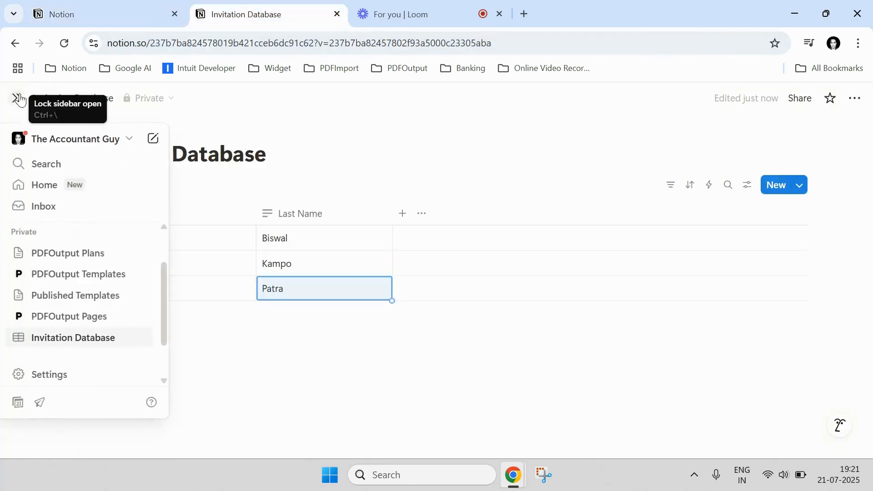
pyautogui.click(114, 24)
pyautogui.click(551, 391)
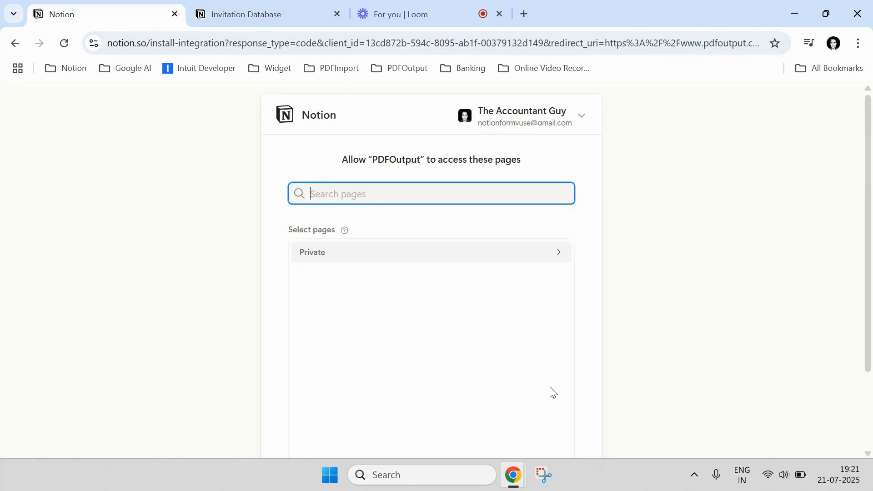
# - Copy the title "Invitation Database" from Notion and search for it among the pages PDFOutput may access
pyautogui.click(272, 12)
pyautogui.moveTo(263, 157); pyautogui.dragTo(68, 155)
pyautogui.rightClick(102, 153)
pyautogui.click(125, 197)
pyautogui.click(95, 21)
pyautogui.rightClick(318, 192)
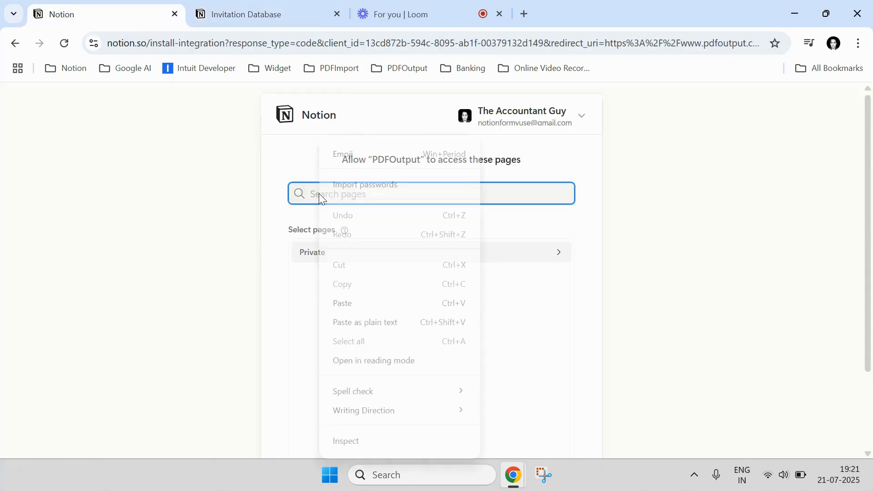
pyautogui.click(354, 303)
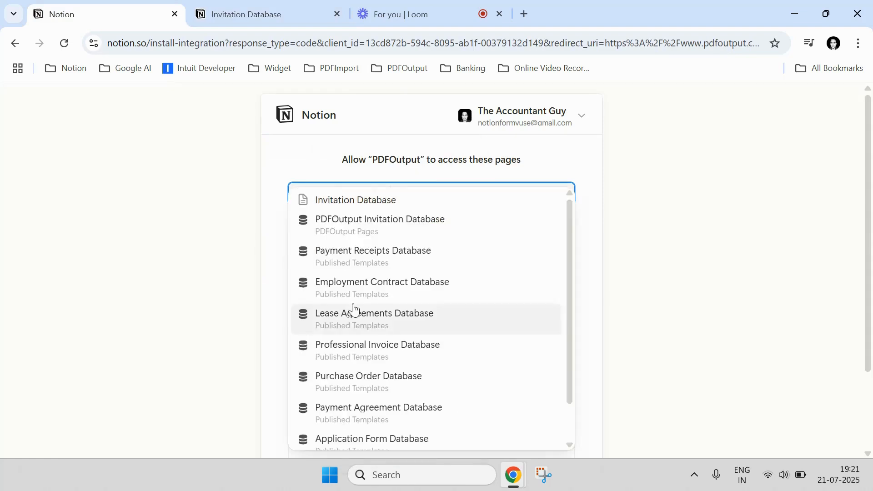
# - Select Invitation Database, allow PDFOutput to access it, and collapse the Step 1 instructions
pyautogui.click(380, 202)
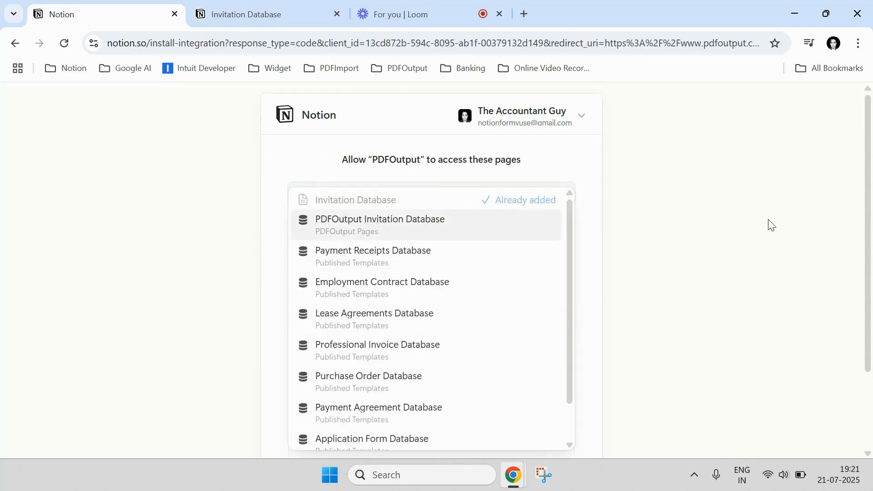
pyautogui.scroll(-3, 857, 298)
pyautogui.click(536, 405)
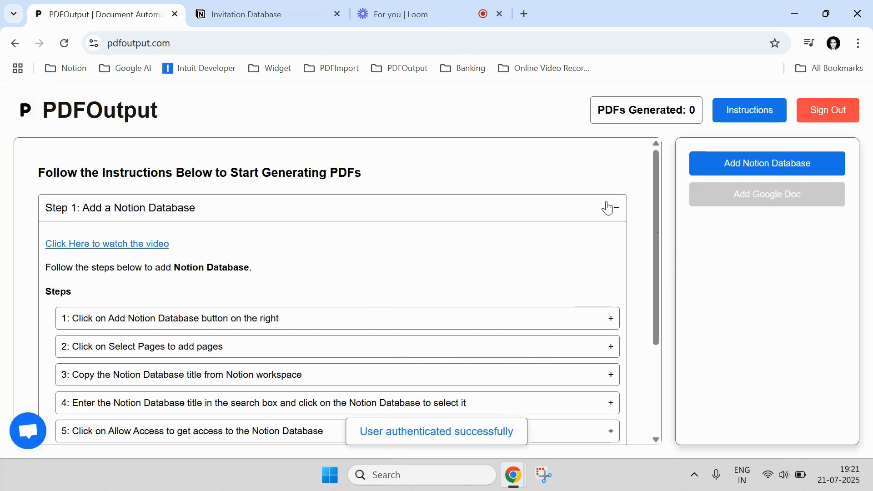
pyautogui.click(608, 208)
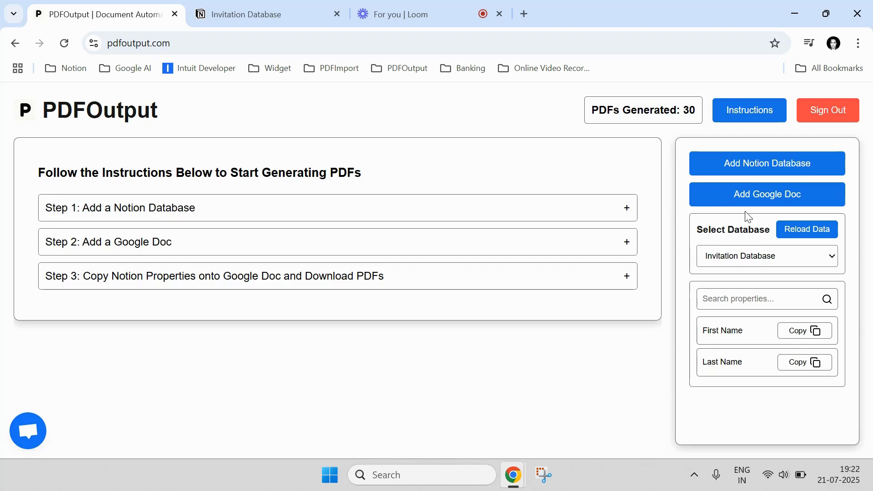
# - Start adding a Google Doc, sign in with the first listed Google account, and create a blank document
pyautogui.click(791, 201)
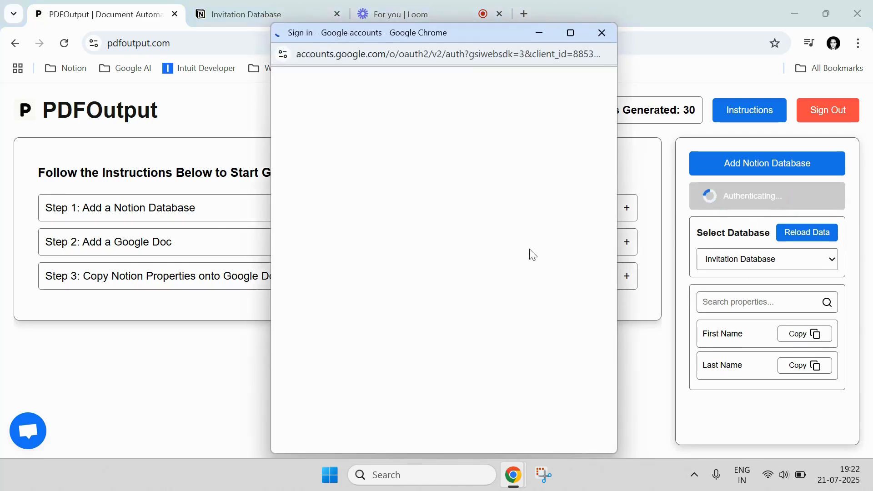
pyautogui.click(460, 264)
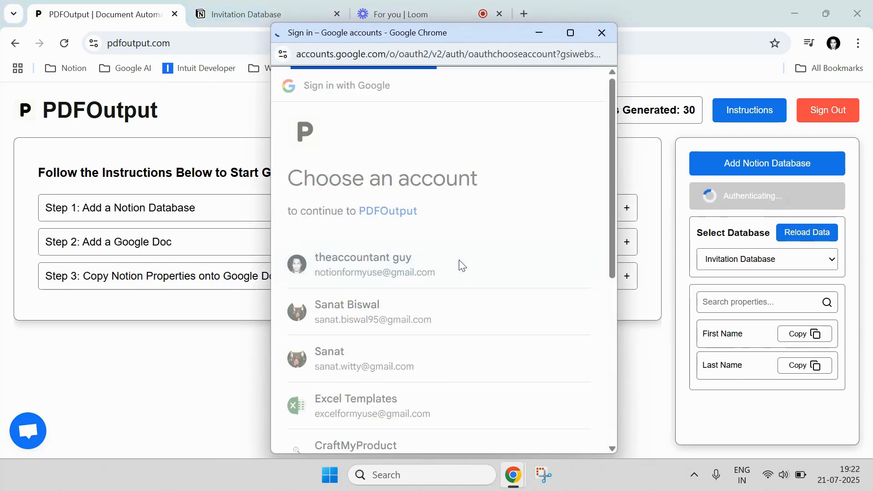
pyautogui.click(511, 380)
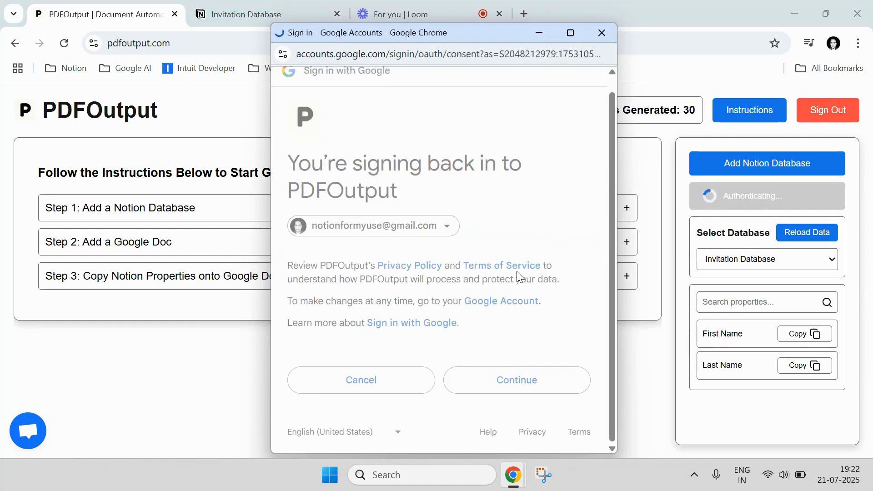
pyautogui.scroll(-3, 517, 271)
pyautogui.click(525, 380)
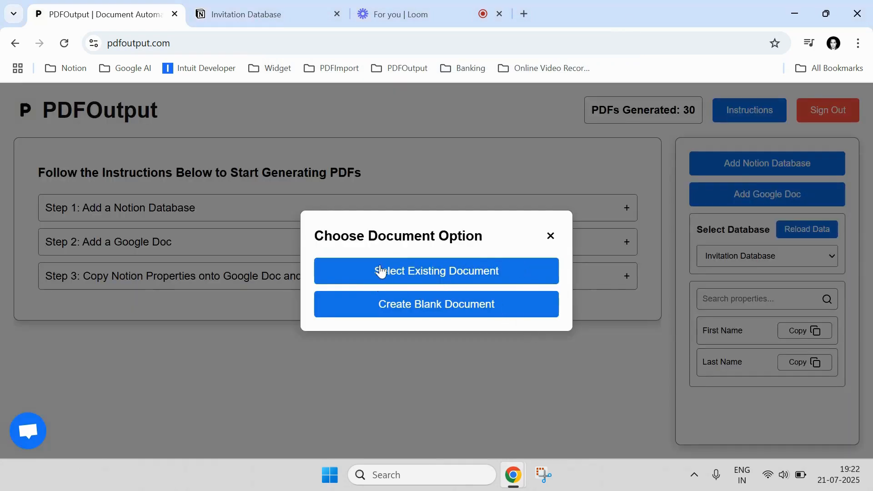
pyautogui.click(421, 313)
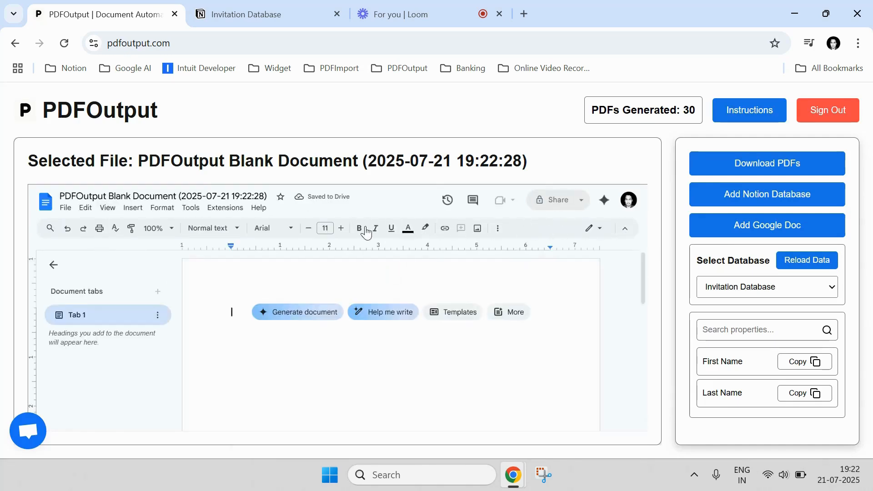
pyautogui.click(499, 230)
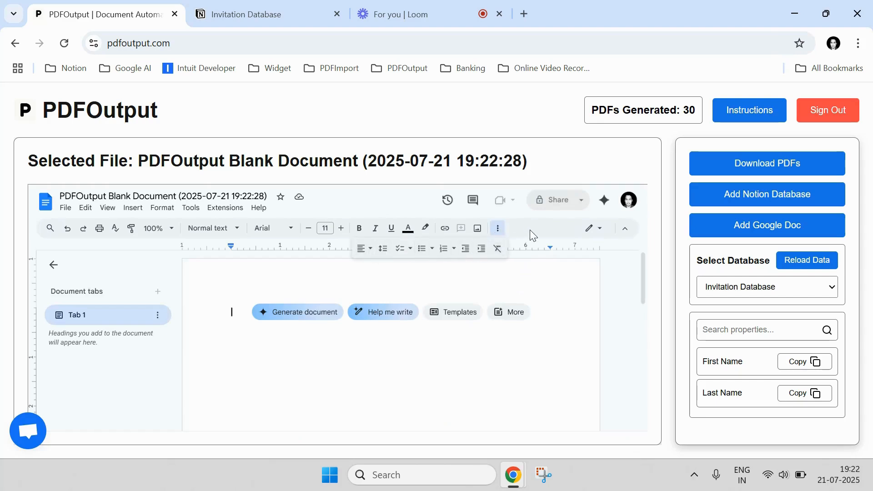
pyautogui.click(497, 228)
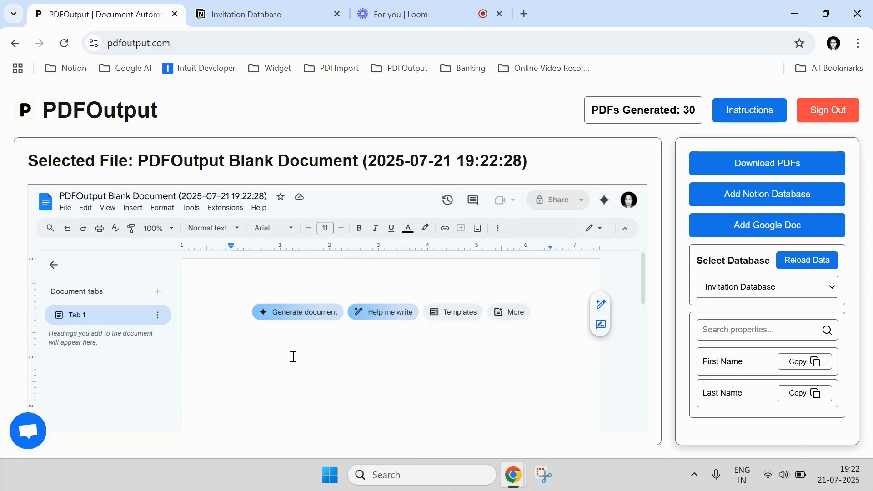
# - Write "Hi this is an invitation letter for [Enter Name]" in the blank document
pyautogui.write('g')
pyautogui.press('BackSpace')
pyautogui.write('hI')
pyautogui.press('BackSpace')
pyautogui.write('Hi this')
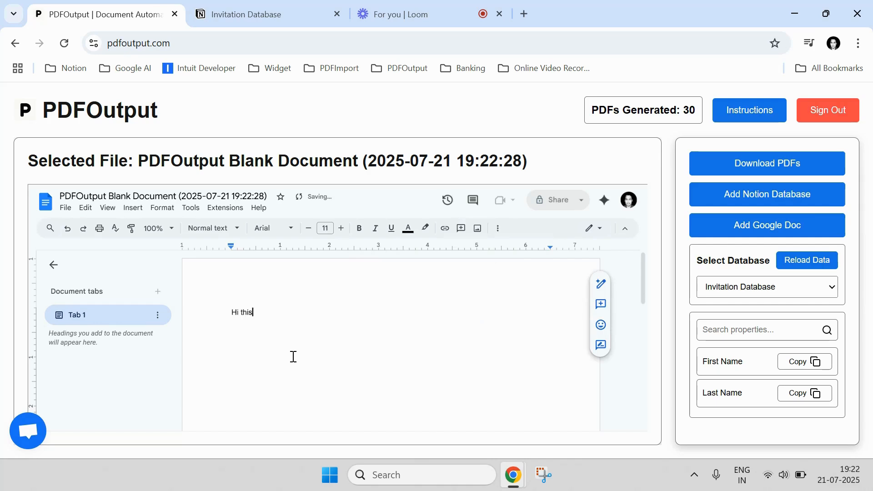
pyautogui.write(' is an invitation let')
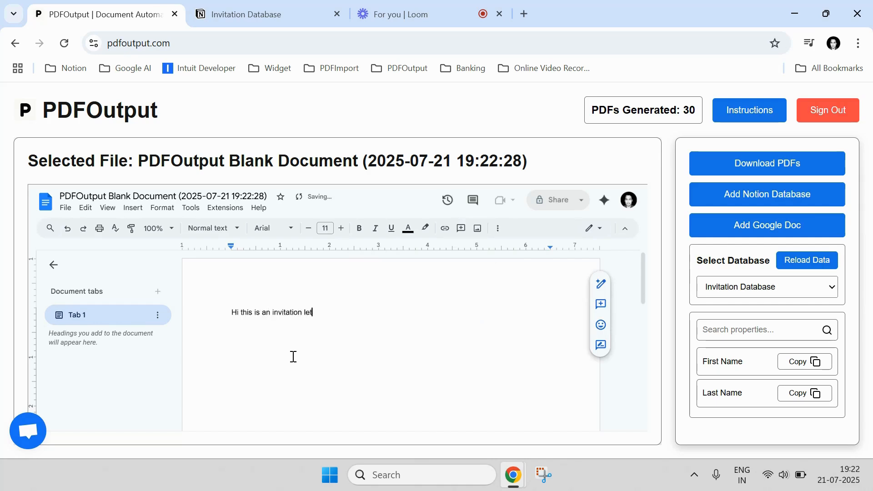
pyautogui.write('ter for [Enter Name')
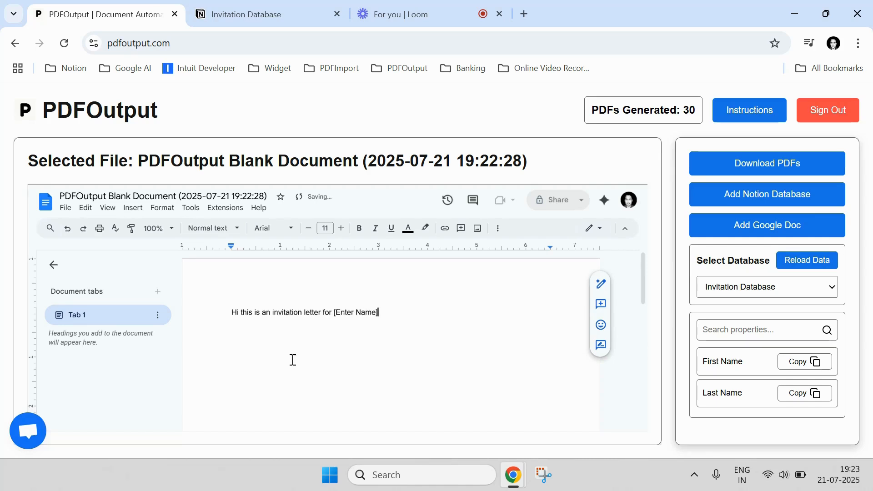
# - Replace the [Enter Name] text with the First Name and Last Name properties copied from the Invitation Database
pyautogui.click(810, 365)
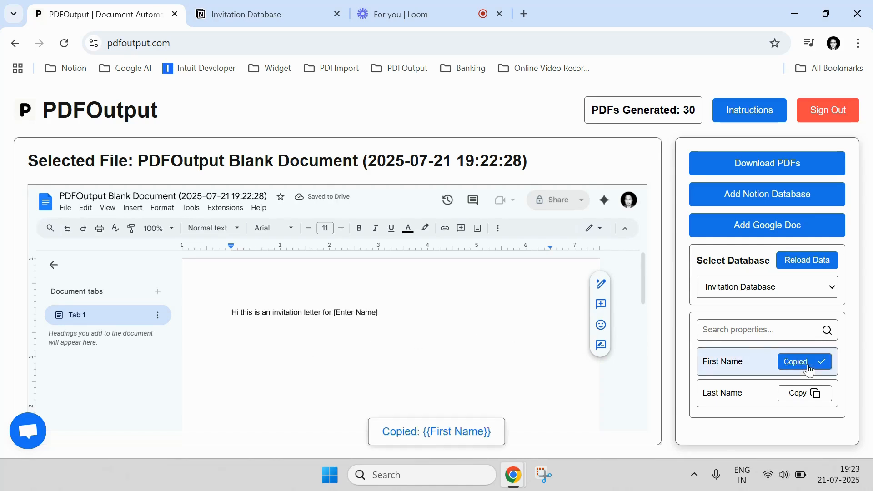
pyautogui.moveTo(388, 312); pyautogui.dragTo(336, 313)
pyautogui.press('BackSpace')
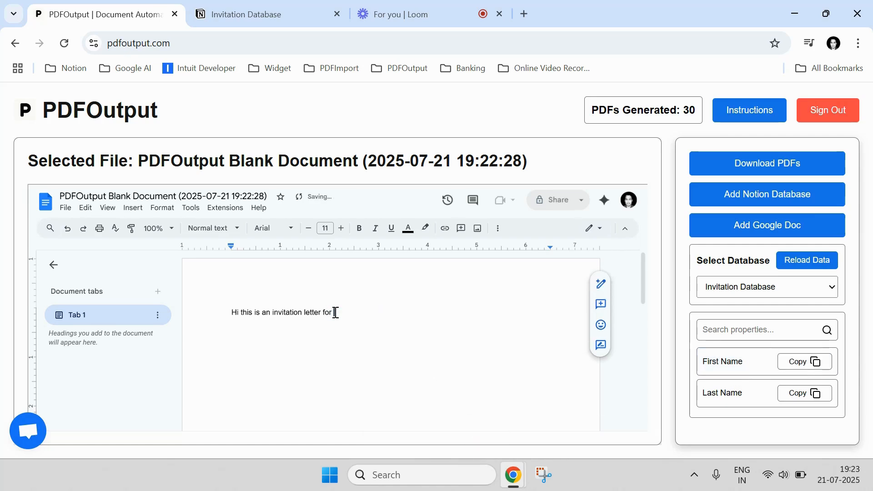
pyautogui.hotkey('ctrl', 'v')
pyautogui.click(793, 398)
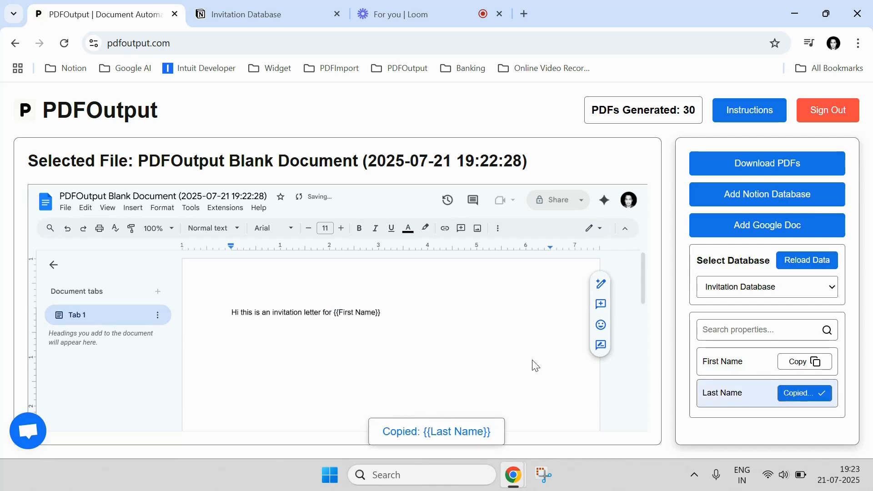
pyautogui.click(399, 319)
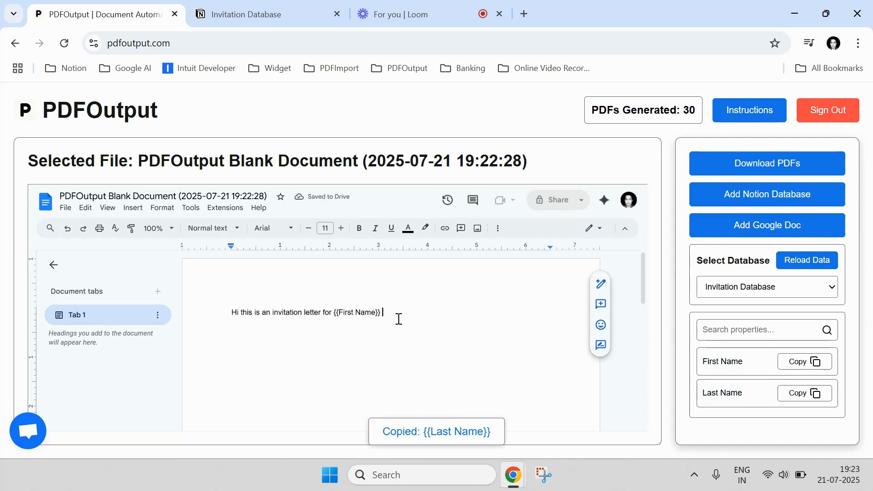
pyautogui.hotkey('ctrl', 'v')
# - Make the {{First Name}} and {{Last Name}} placeholders bold and clear the selection
pyautogui.hotkey('ctrl', 'shift', 'Left')
pyautogui.hotkey('ctrl', 'shift', 'Left')
pyautogui.hotkey('ctrl', 'shift', 'Left')
pyautogui.hotkey('ctrl', 'shift', 'Left')
pyautogui.hotkey('ctrl', 'shift', 'Left')
pyautogui.hotkey('ctrl', 'shift', 'Left')
pyautogui.hotkey('ctrl', 'shift', 'Left')
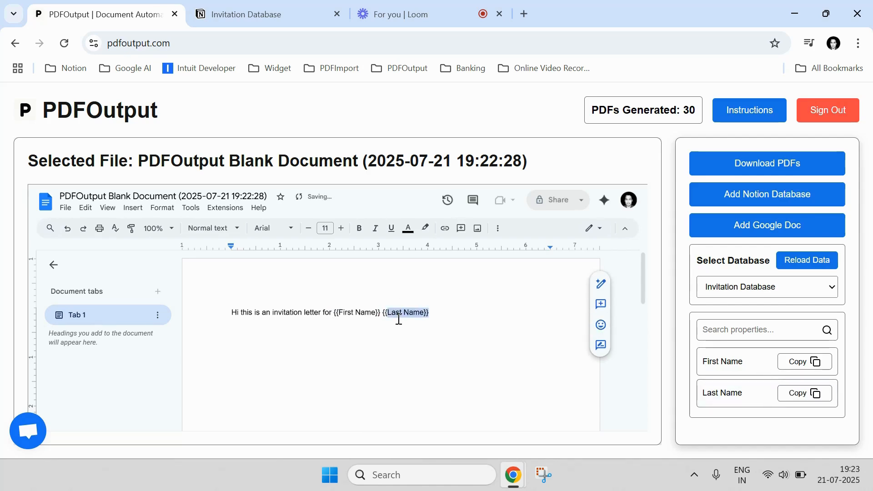
pyautogui.hotkey('shift', 'Left')
pyautogui.hotkey('ctrl', 'b')
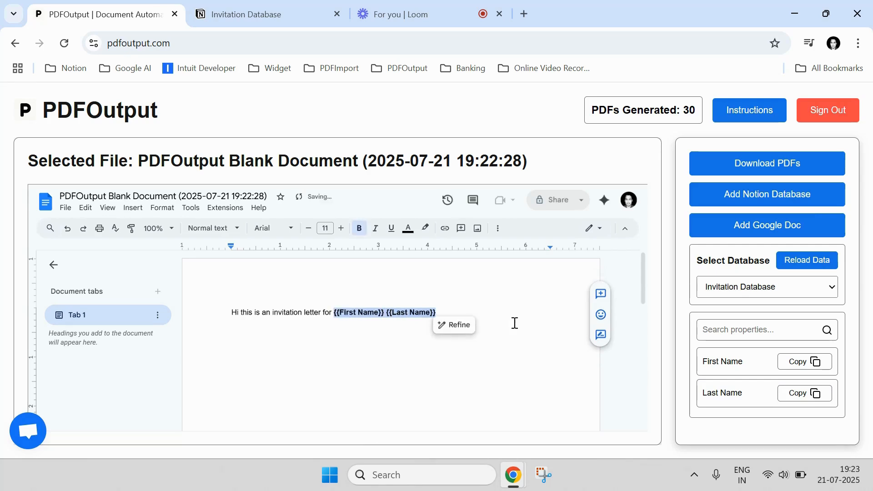
pyautogui.click(799, 360)
pyautogui.click(407, 312)
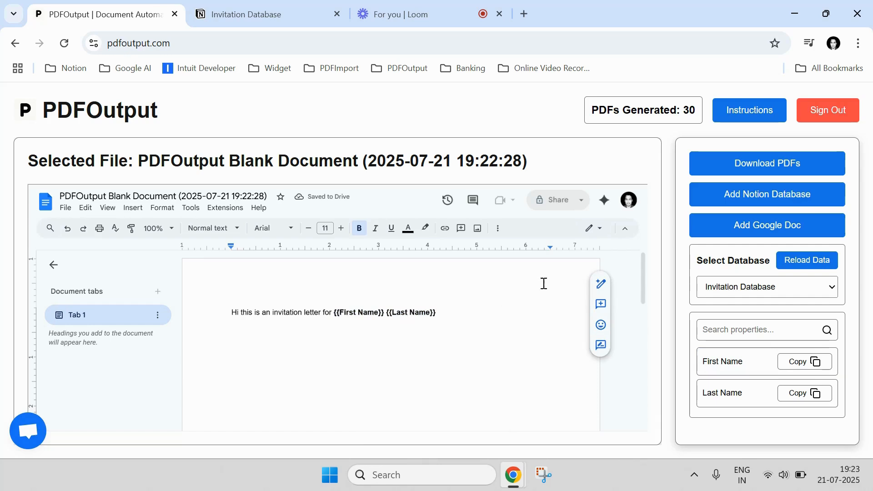
# - Download the PDFs for the Invitation Database, review its rows in Notion and return to PDFOutput
pyautogui.click(770, 165)
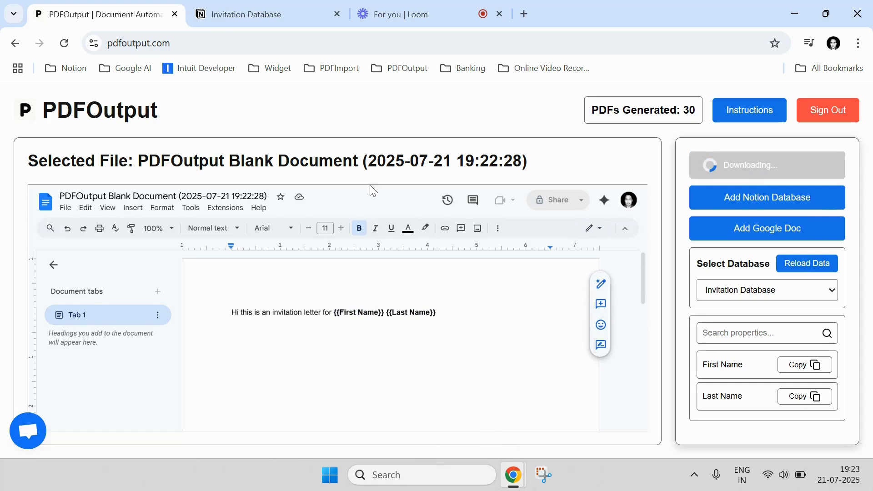
pyautogui.click(290, 9)
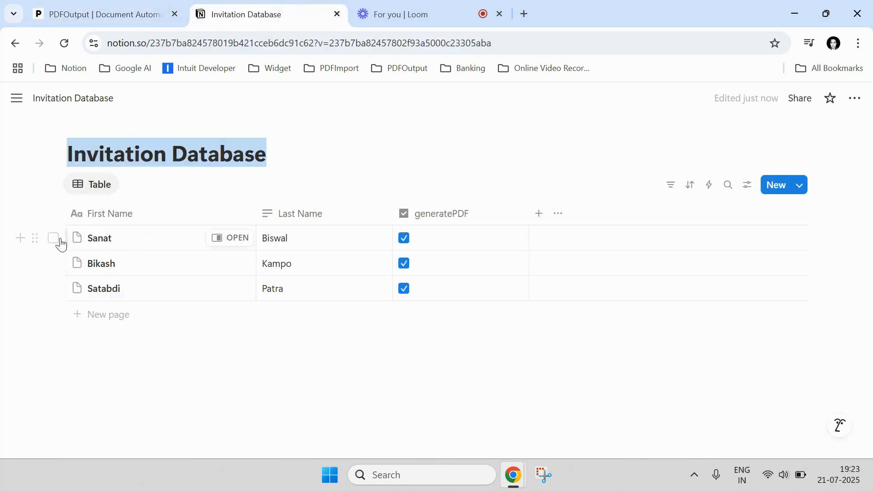
pyautogui.click(55, 239)
pyautogui.click(53, 263)
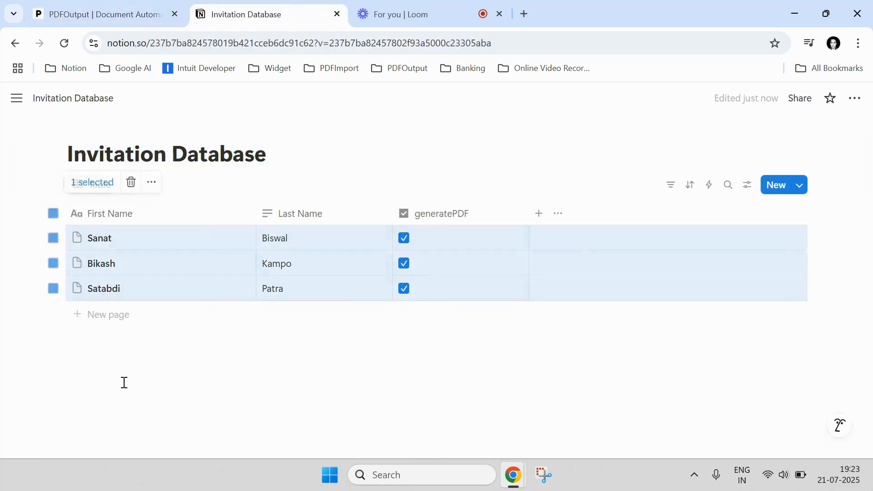
pyautogui.click(122, 388)
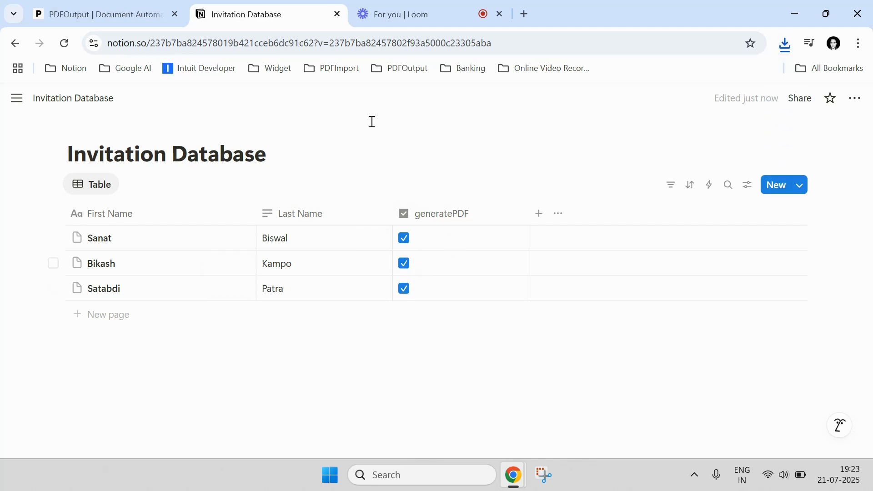
pyautogui.click(118, 14)
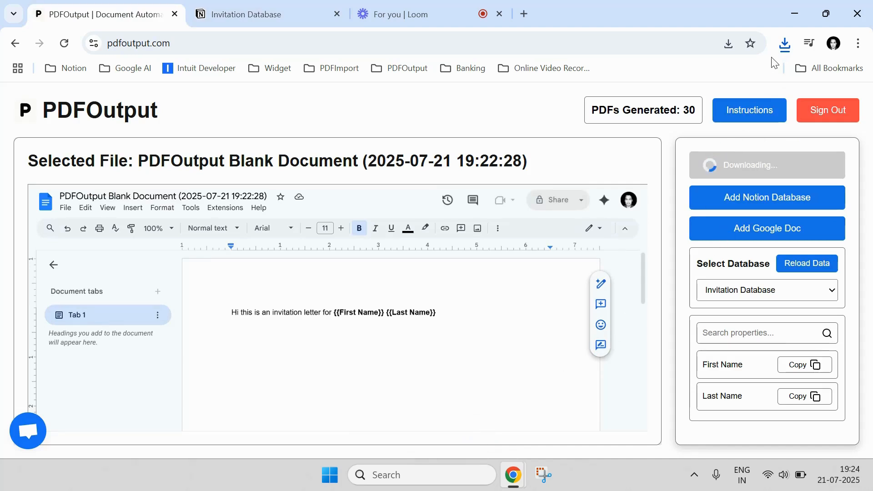
# - Open the Downloads folder and inspect the name in each of the three newly generated PDFs, closing each file
pyautogui.click(784, 46)
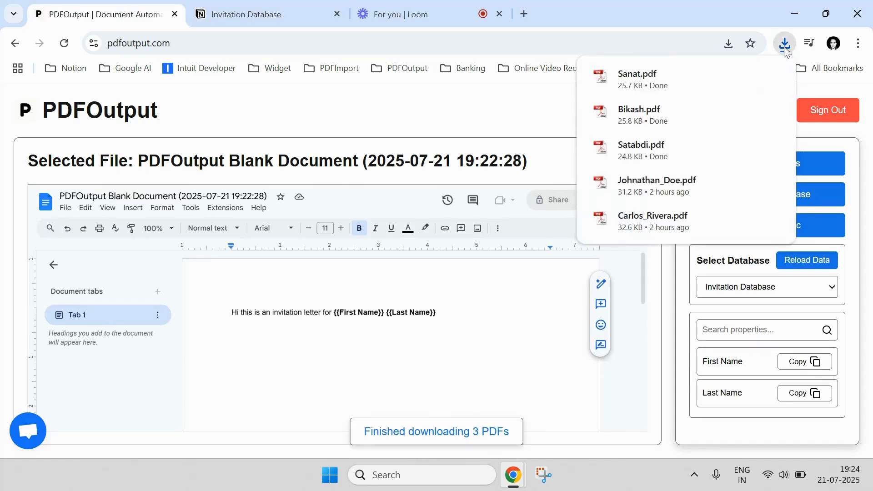
pyautogui.click(750, 76)
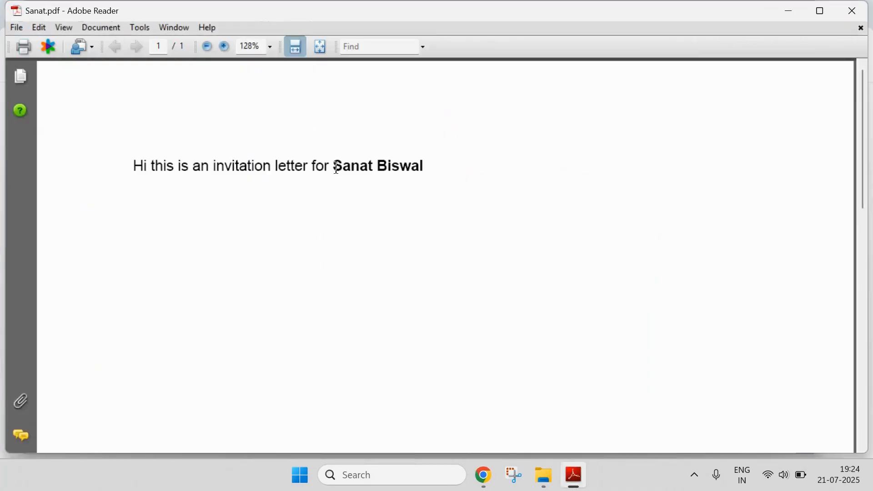
pyautogui.moveTo(335, 165); pyautogui.dragTo(424, 166)
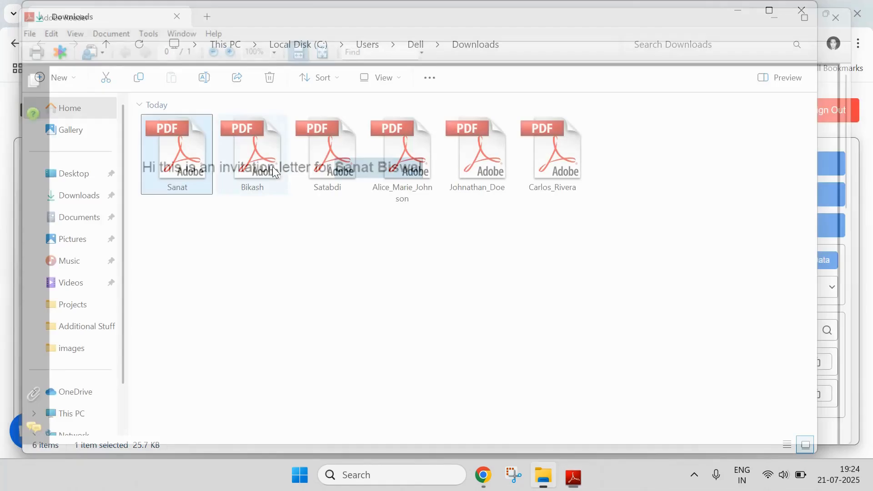
pyautogui.doubleClick(267, 166)
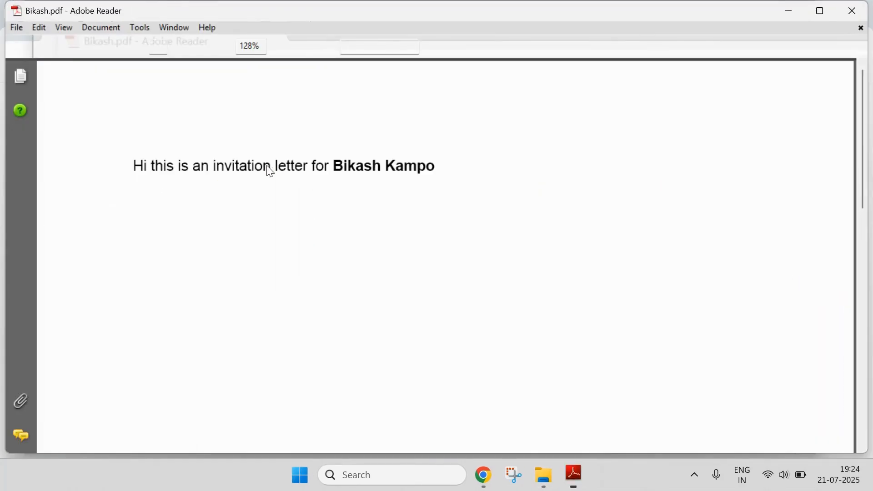
pyautogui.click(853, 10)
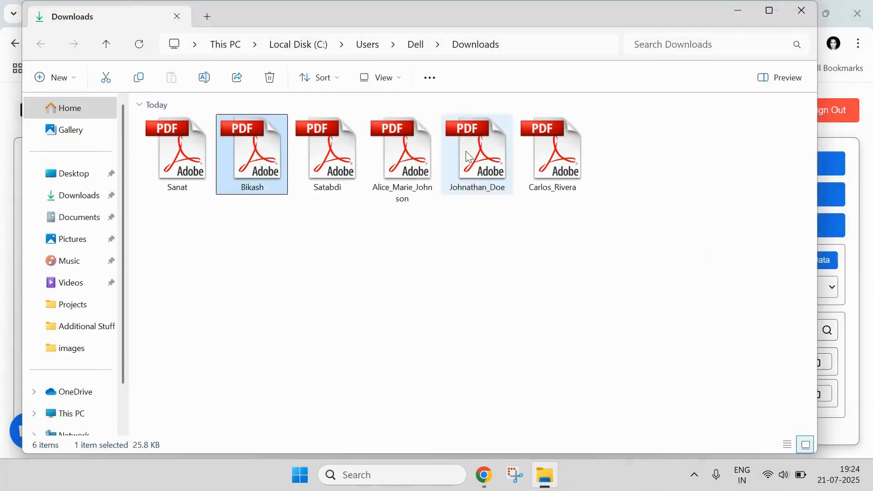
pyautogui.doubleClick(320, 156)
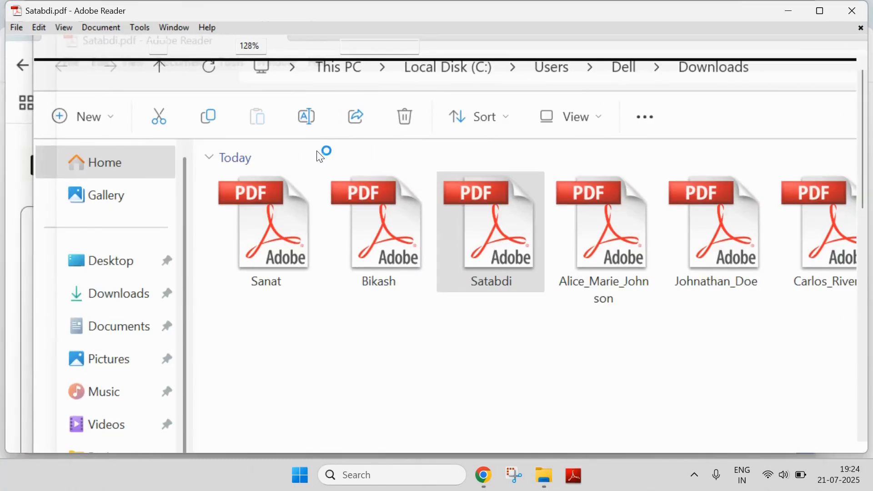
pyautogui.click(853, 10)
# - Switch to the browser, view the Invitation Database in Notion and go back to PDFOutput
pyautogui.moveTo(499, 479)
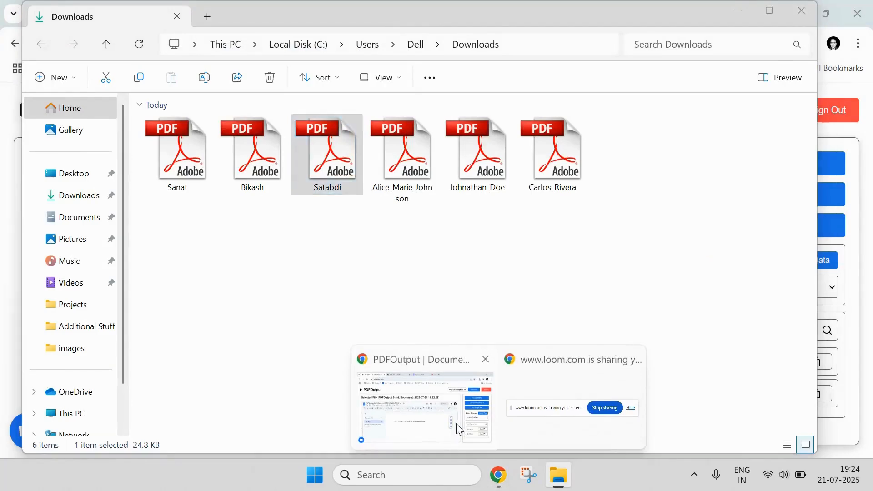
pyautogui.click(454, 420)
pyautogui.click(255, 14)
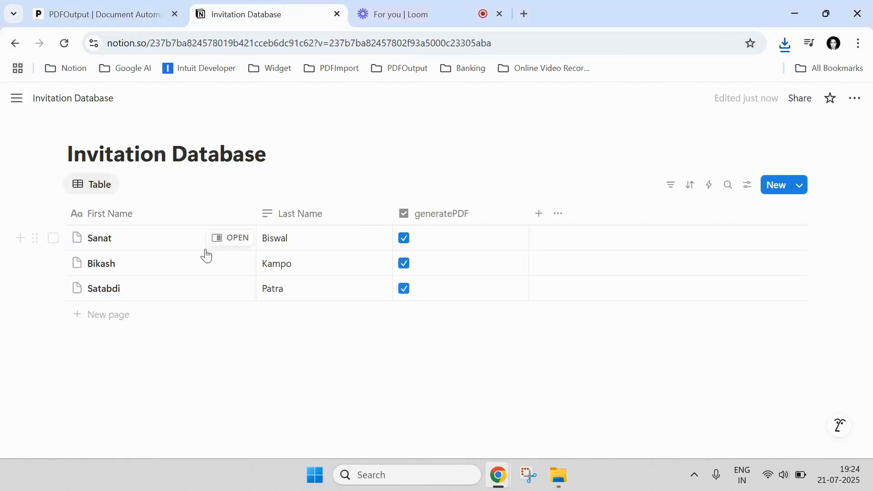
pyautogui.click(106, 12)
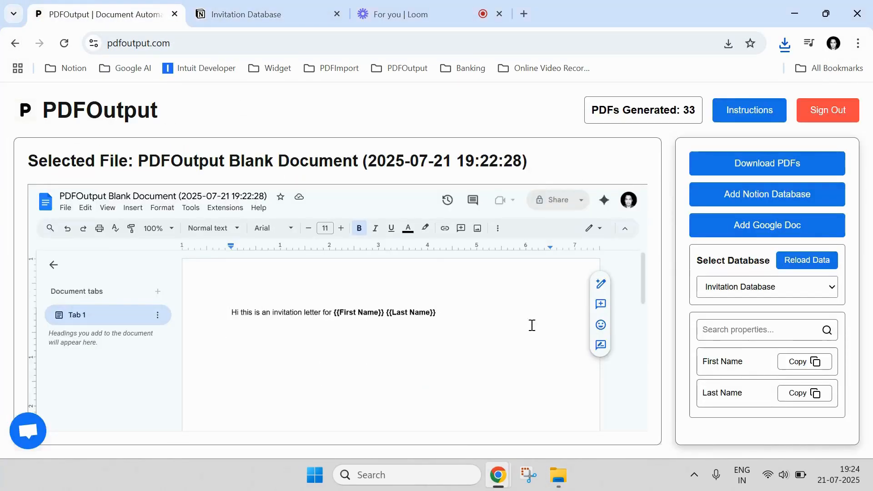
# - Add an existing Google Doc, choosing the second file listed in Google Drive
pyautogui.click(763, 234)
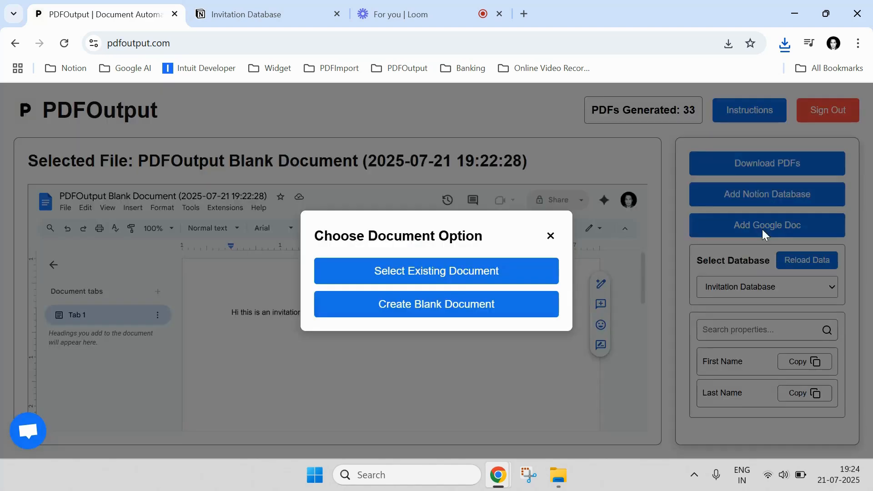
pyautogui.click(462, 280)
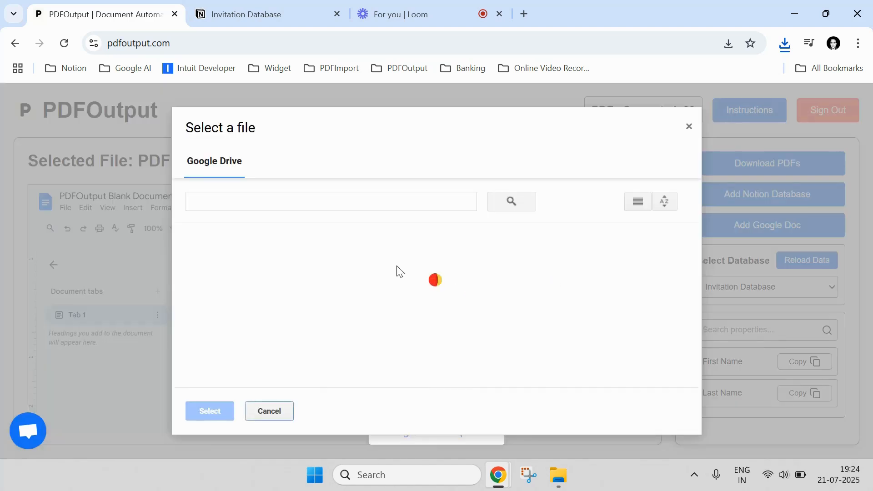
pyautogui.click(348, 296)
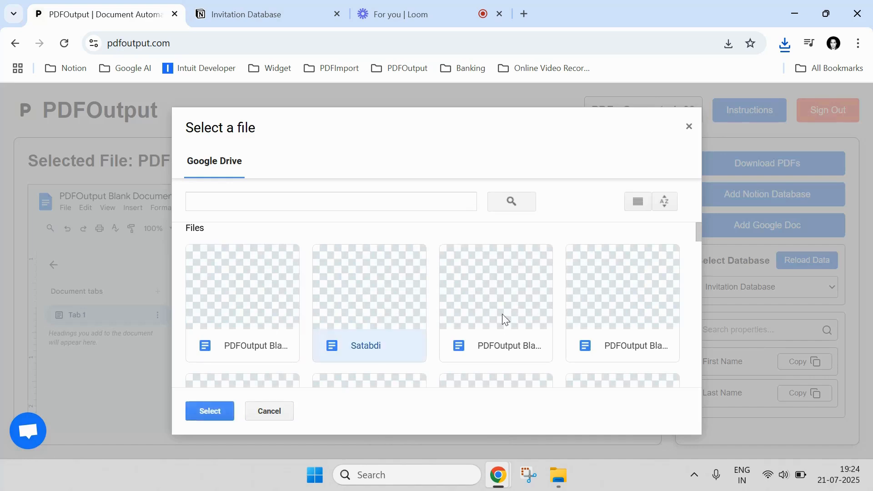
pyautogui.click(530, 316)
pyautogui.click(601, 311)
pyautogui.click(261, 320)
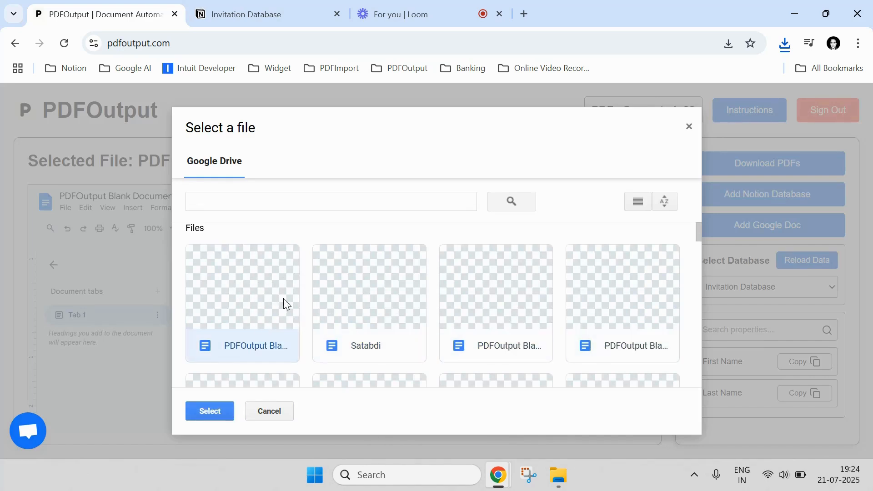
pyautogui.click(359, 314)
pyautogui.doubleClick(355, 287)
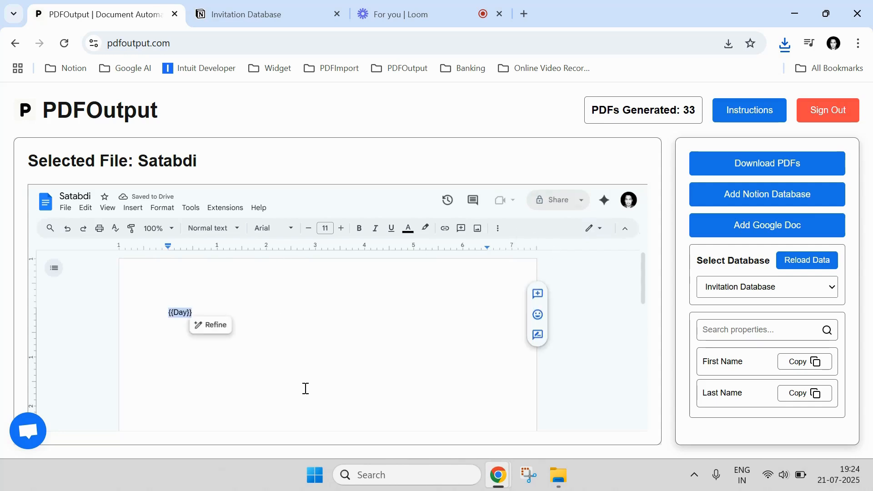
# - Deselect the {{Day}} text, view the options for adding a Google Doc and close them
pyautogui.click(366, 313)
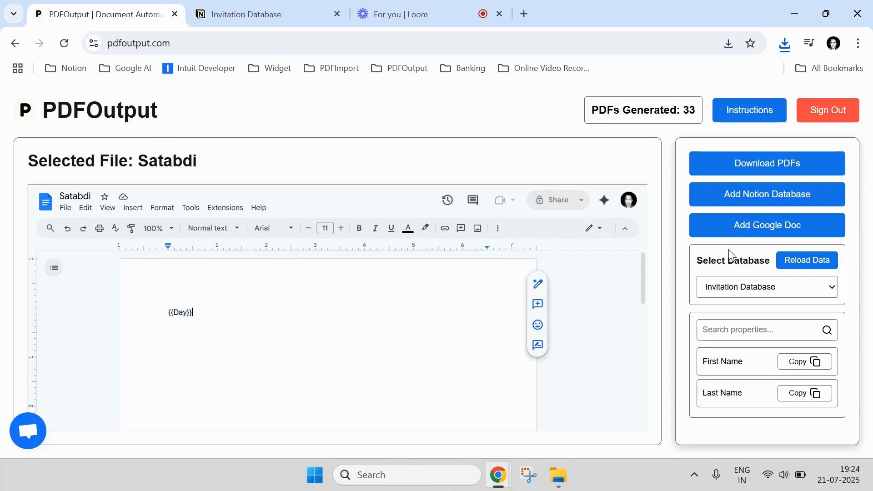
pyautogui.click(705, 225)
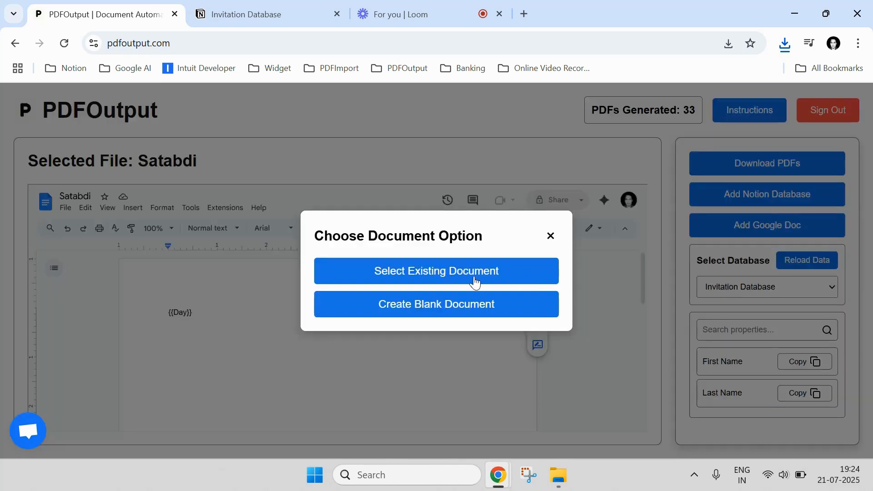
pyautogui.click(550, 235)
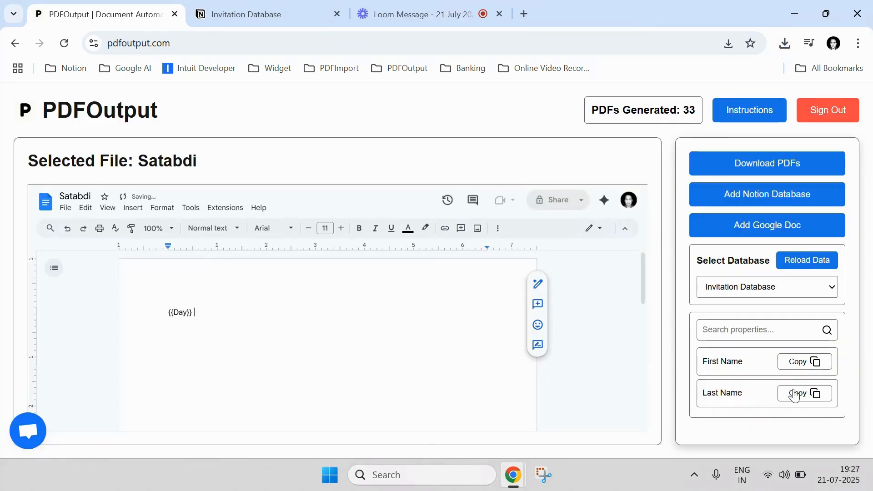
# - Copy the Last Name property and paste it after {{Day}} in the selected document
pyautogui.click(794, 394)
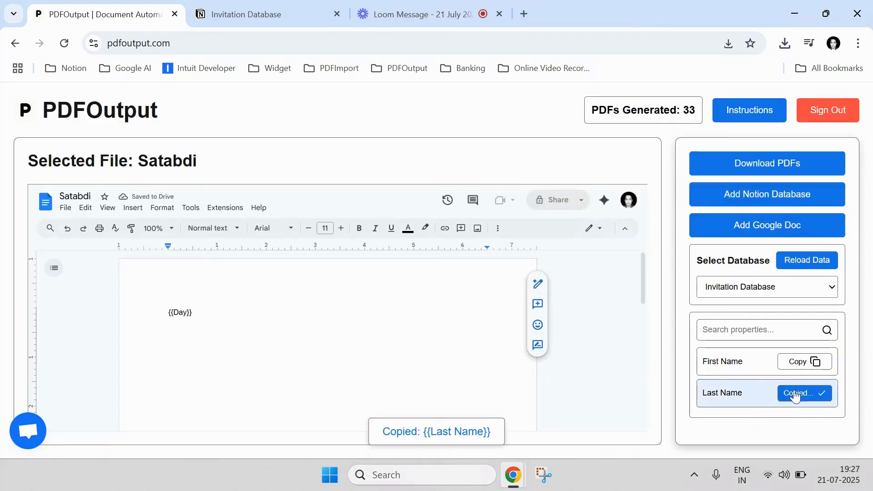
pyautogui.doubleClick(228, 320)
pyautogui.click(228, 320)
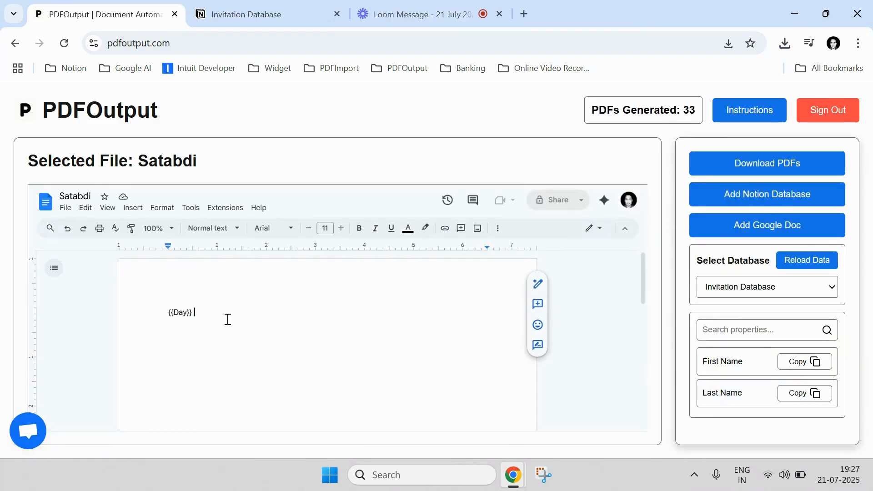
pyautogui.hotkey('ctrl', 'v')
# - Open the PDFOutput support chat
pyautogui.click(27, 438)
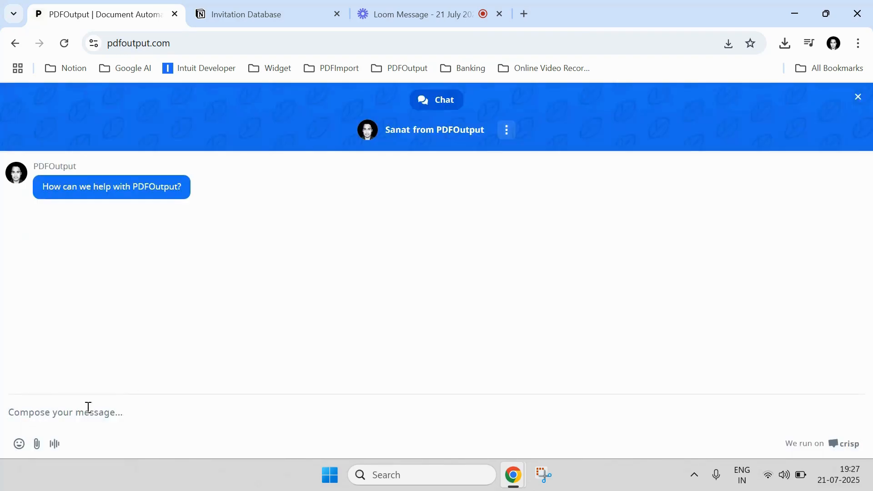
# - Close the support chat and review the Contact Us page with its message form
pyautogui.click(858, 96)
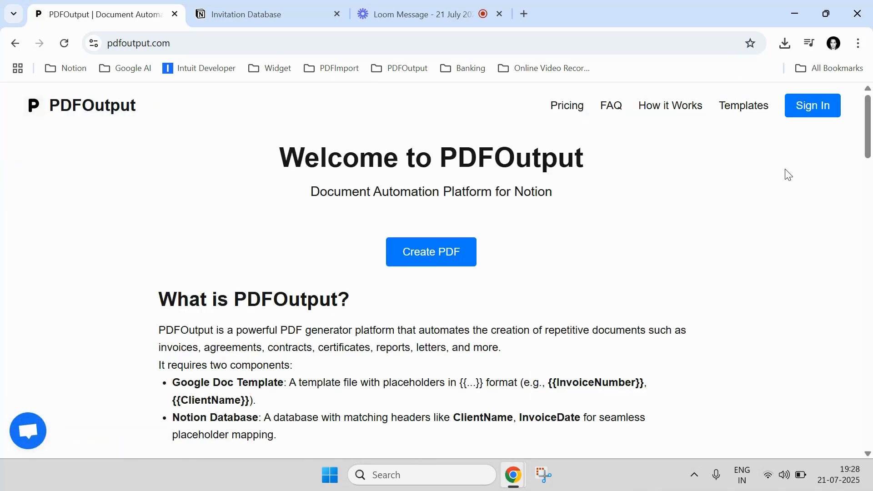
pyautogui.moveTo(871, 132); pyautogui.dragTo(872, 482)
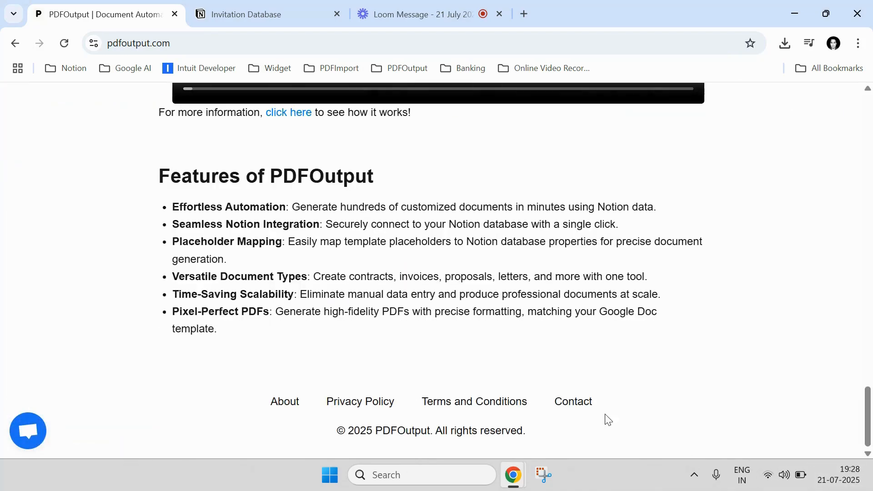
pyautogui.click(583, 406)
pyautogui.scroll(-1, 456, 301)
pyautogui.scroll(-3, 432, 301)
pyautogui.scroll(4, 405, 300)
pyautogui.scroll(-5, 391, 273)
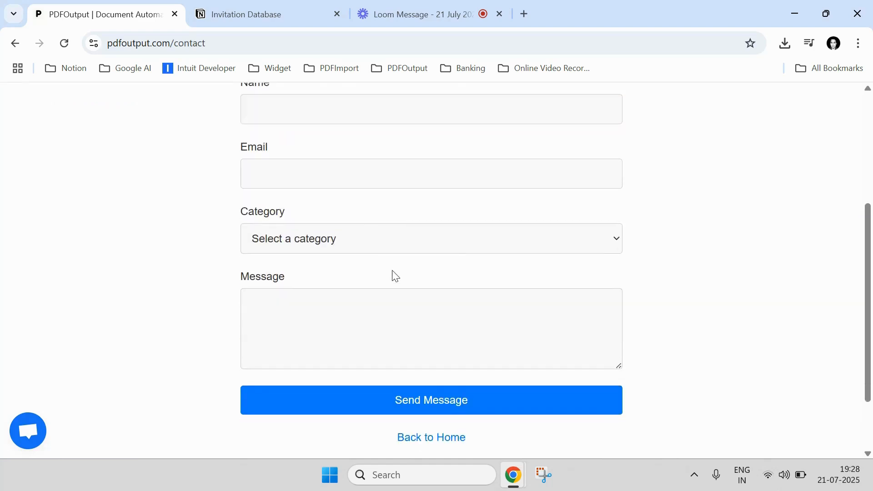
pyautogui.scroll(6, 397, 283)
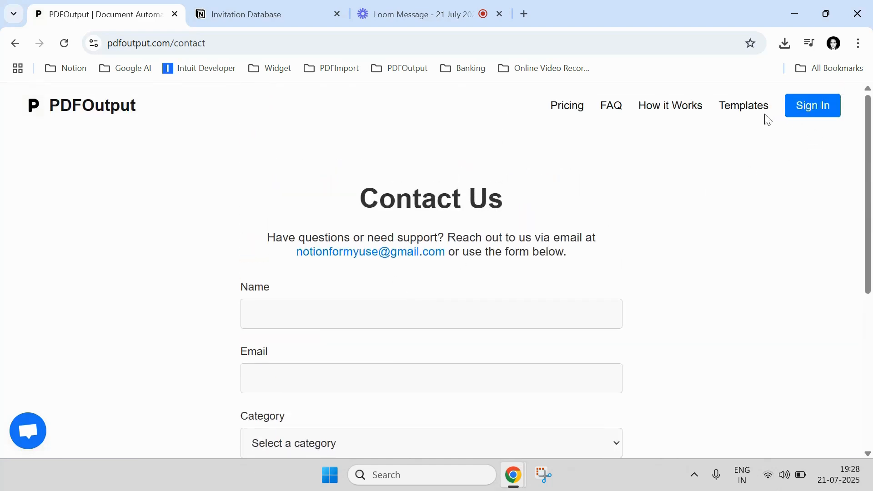
# - Browse the document templates offered on the Templates page and close the selection without choosing one
pyautogui.click(743, 113)
pyautogui.click(467, 211)
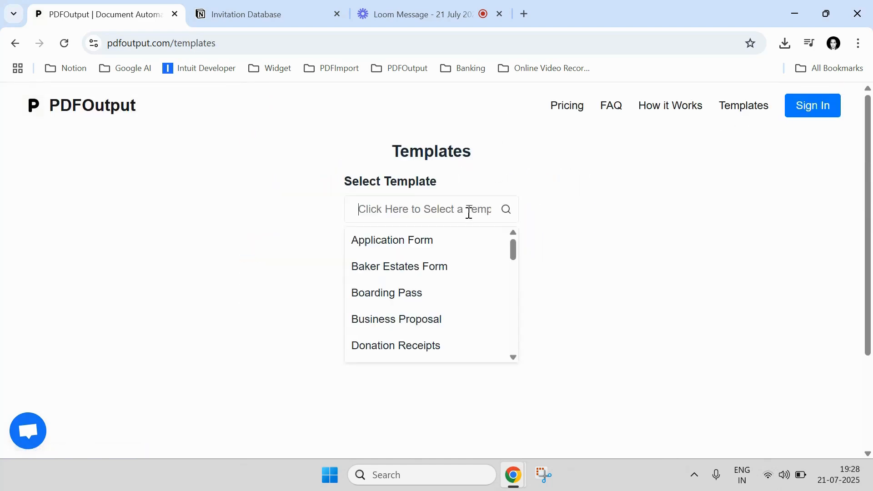
pyautogui.scroll(-2, 437, 269)
pyautogui.scroll(-9, 438, 269)
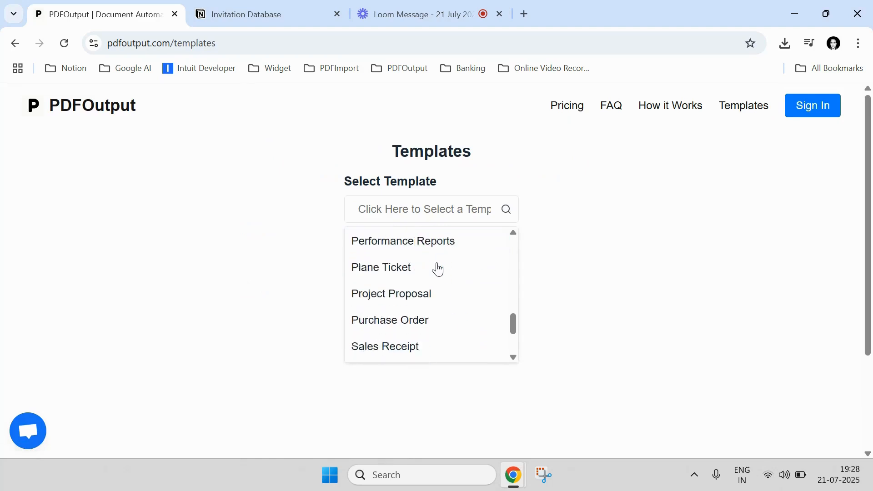
pyautogui.scroll(11, 426, 310)
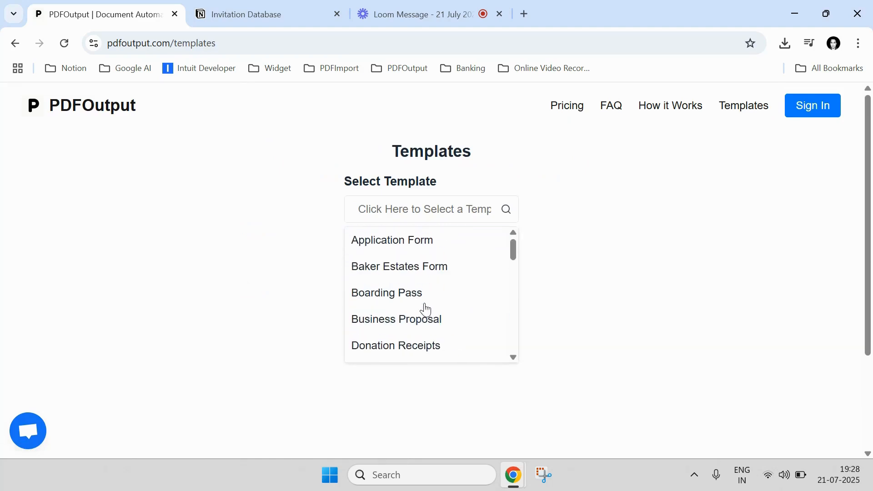
pyautogui.click(563, 282)
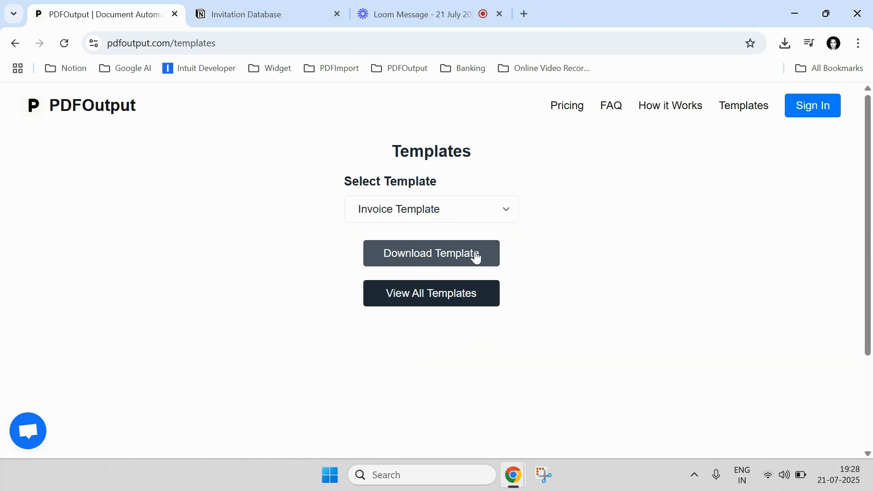